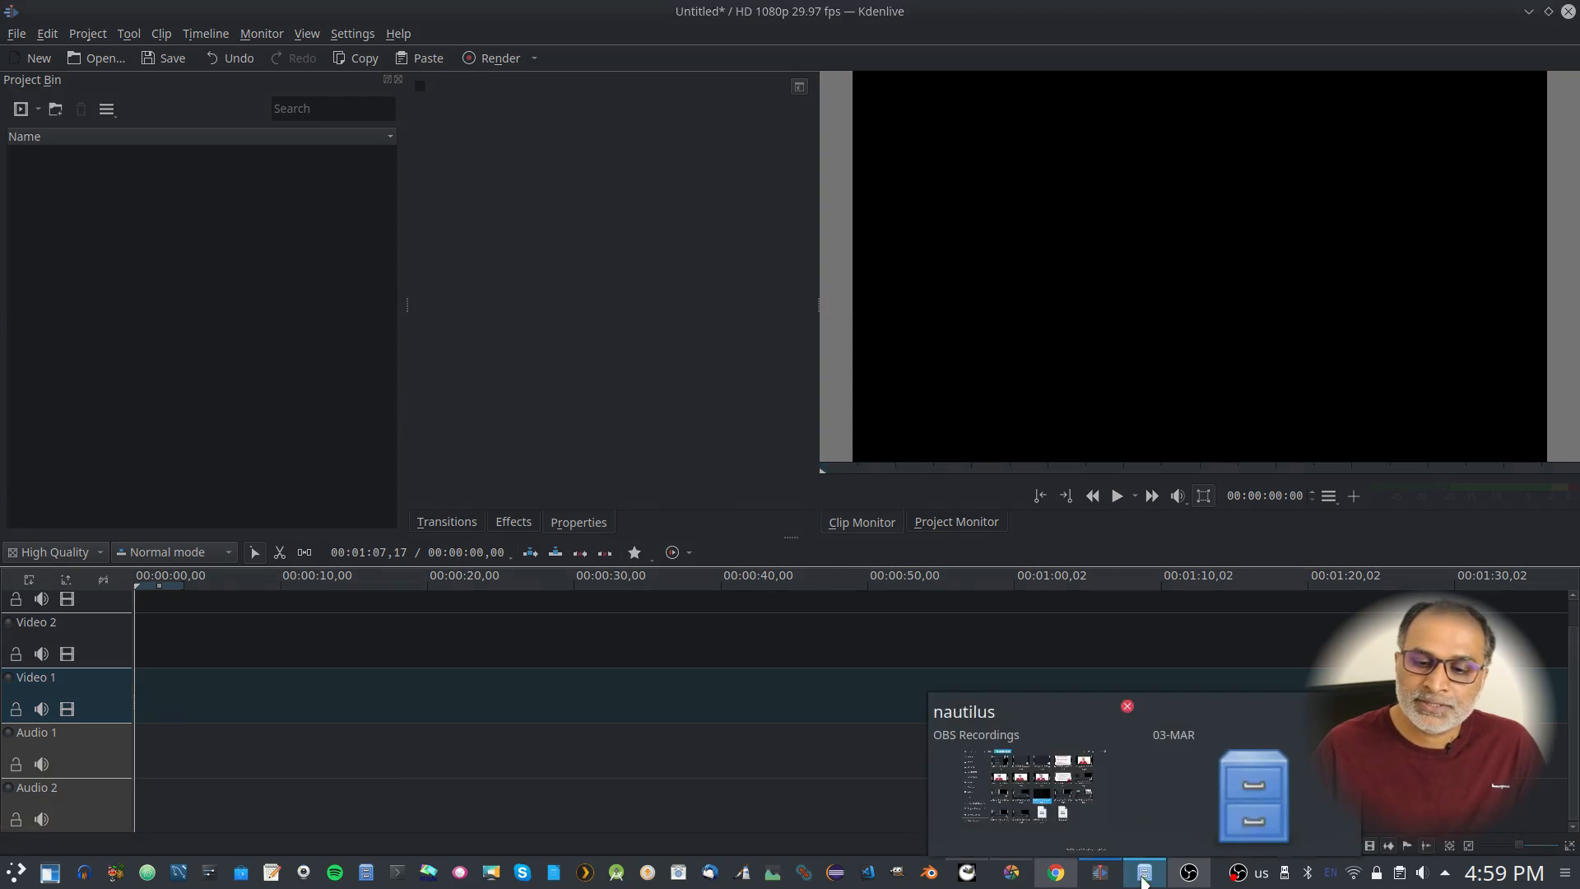
Step: Import IMG_4552.JPG, IMG_4555.JPG and IMG_4564.JPG from the 03-MAR picture folder into the project bin
left_click(1145, 872)
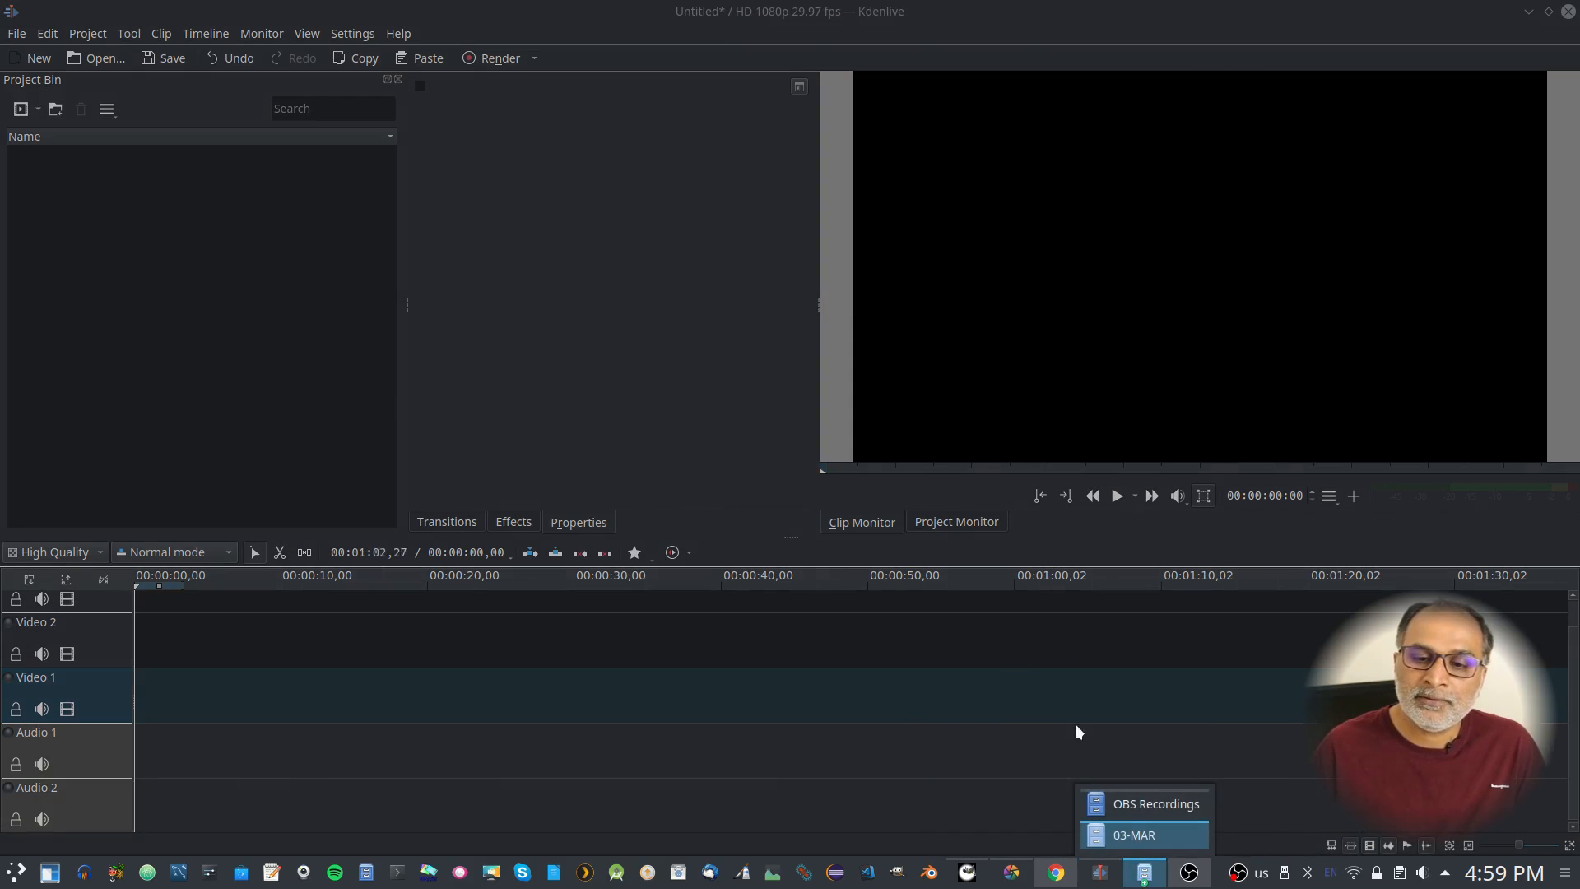
left_click(1132, 837)
left_click_drag(991, 148, 895, 49)
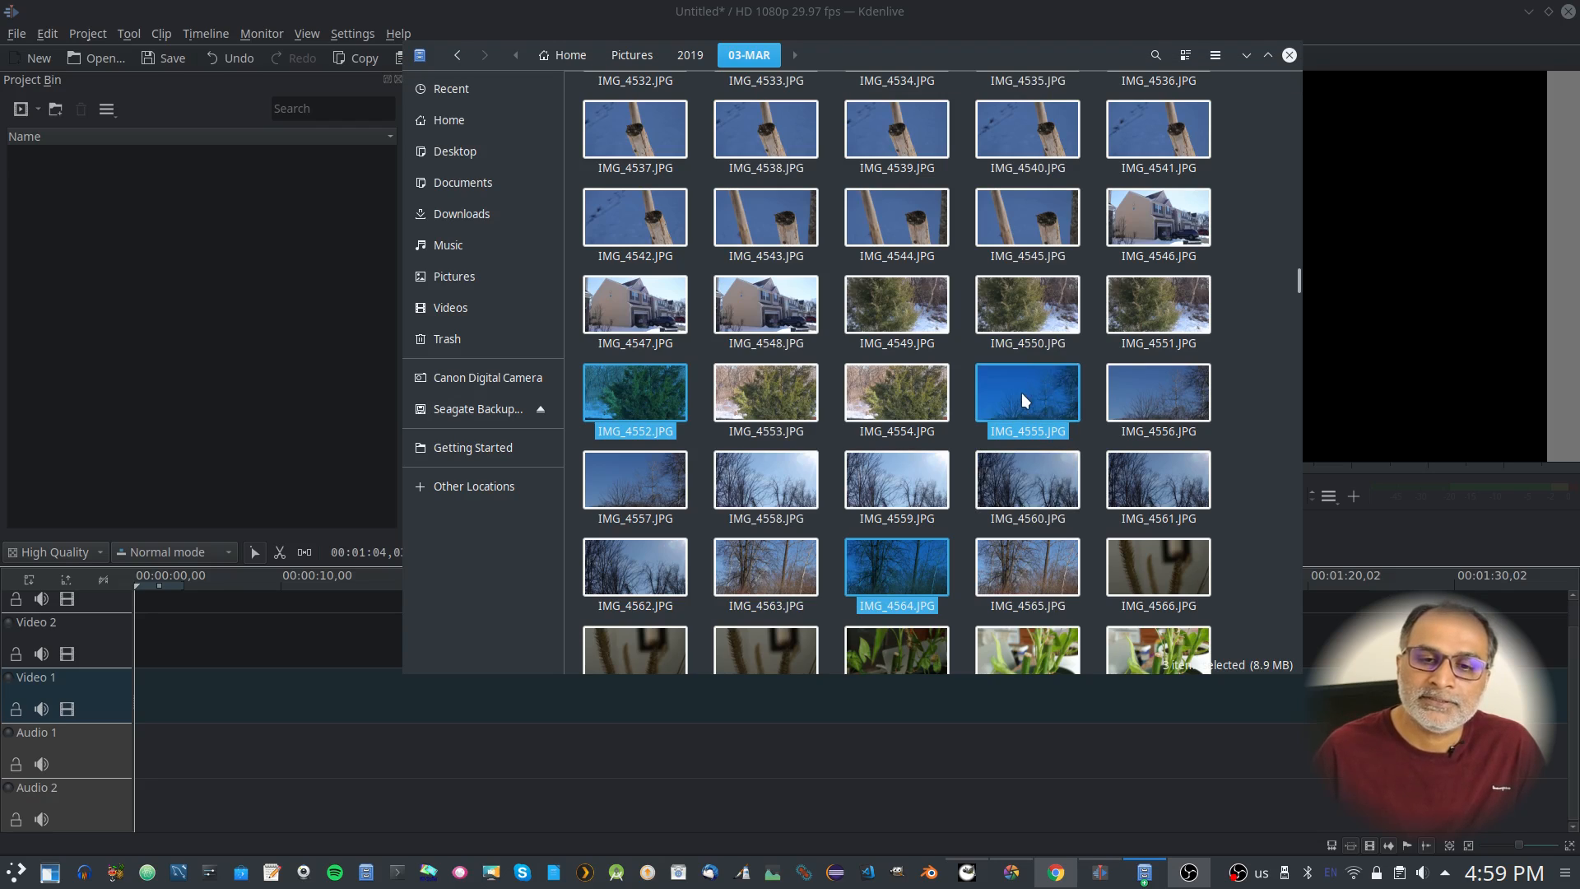
left_click_drag(1022, 396, 206, 280)
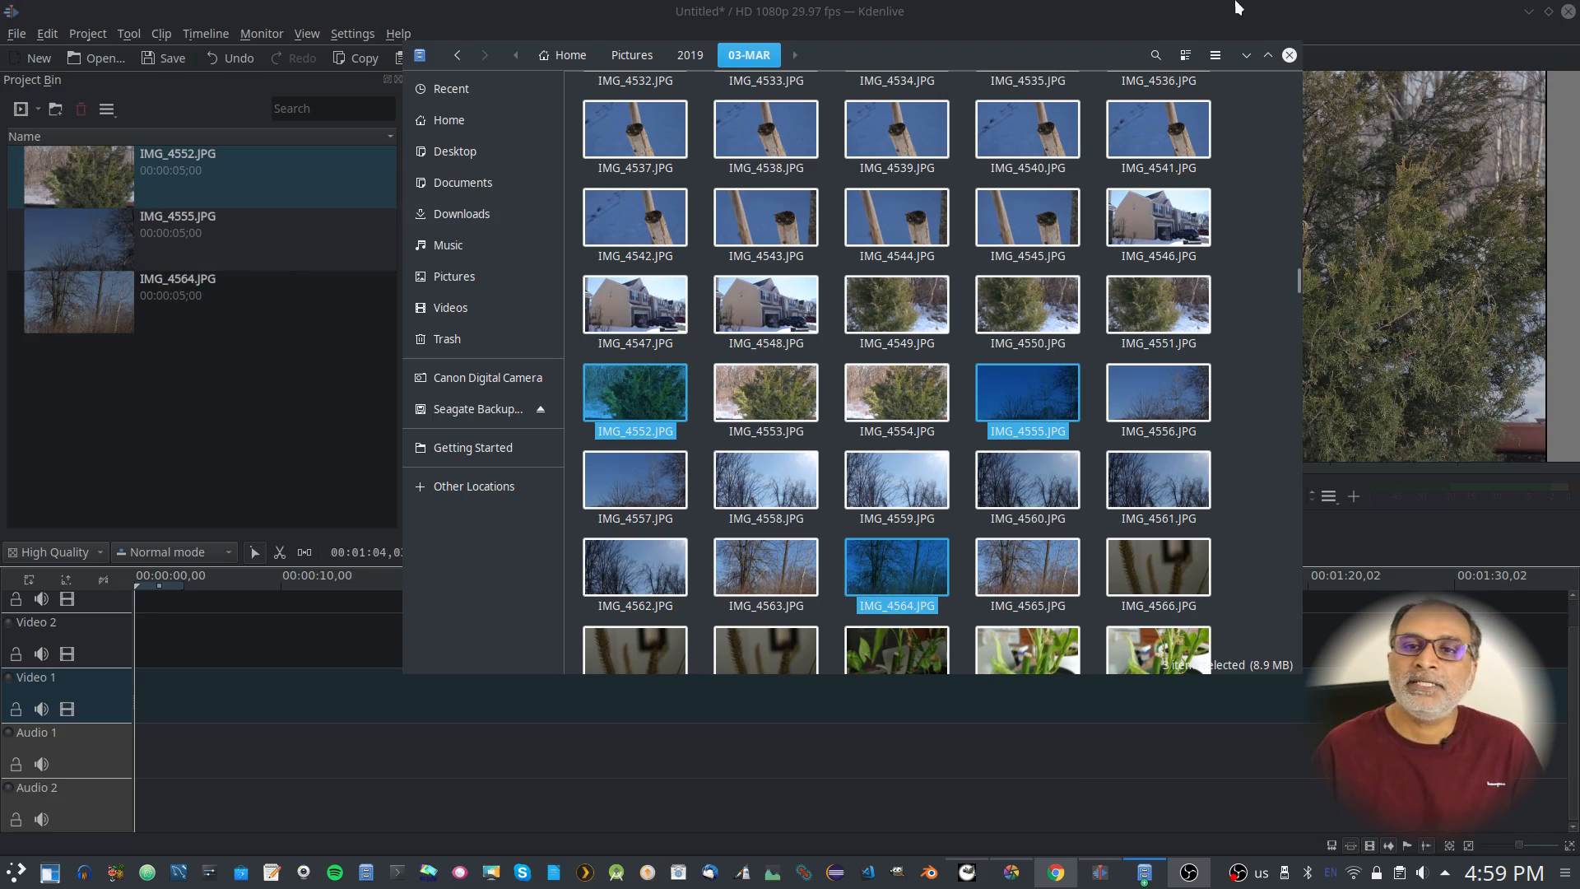
left_click(1257, 54)
Step: Preview each of the three imported images in the project bin
left_click(244, 250)
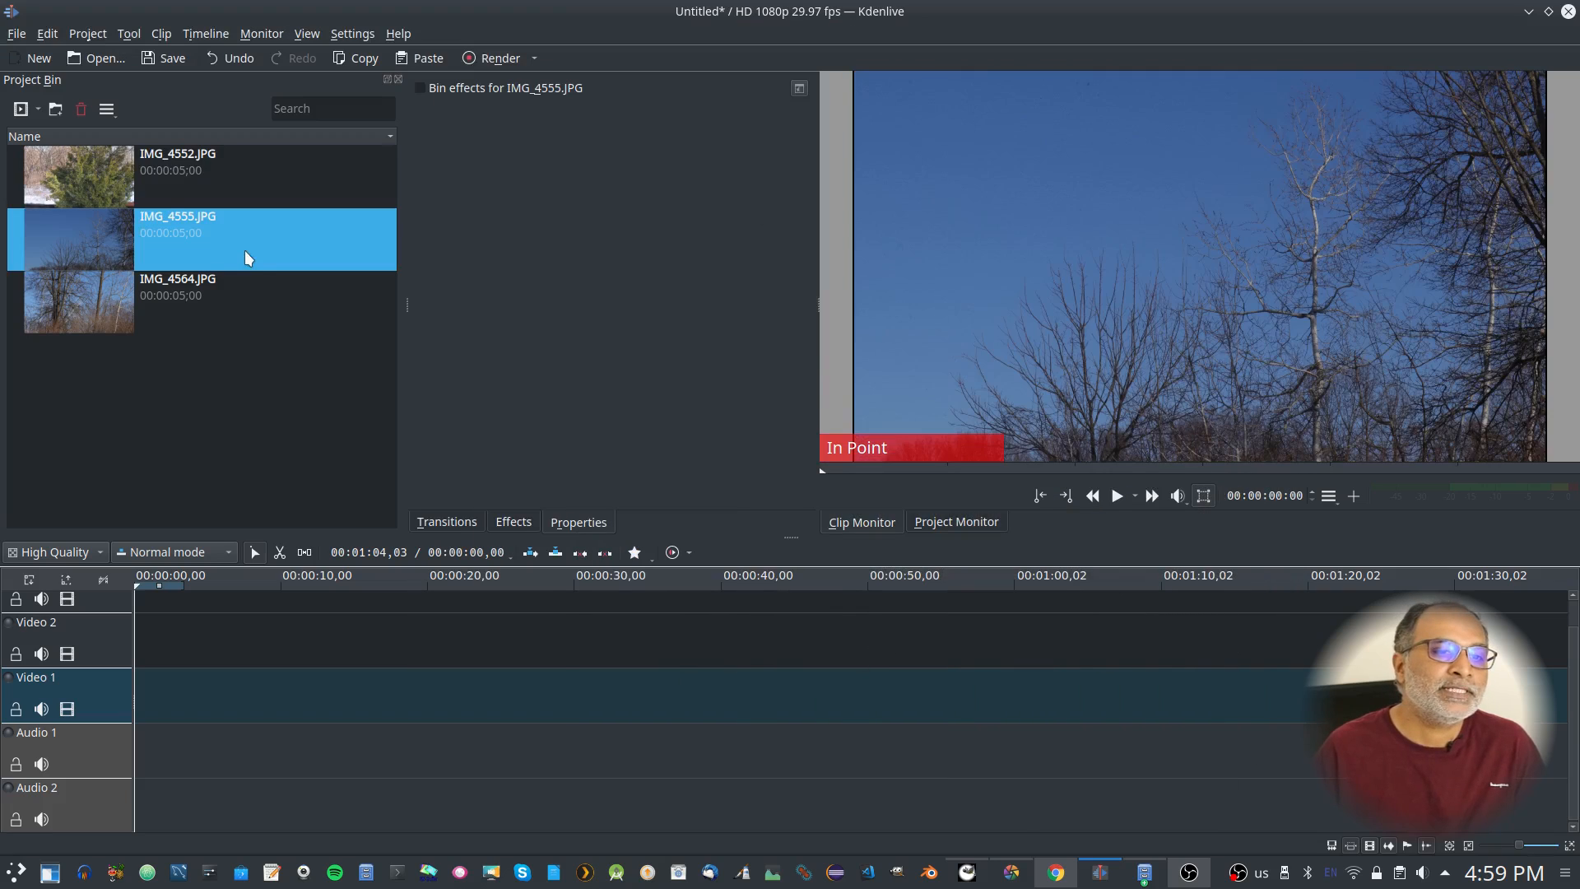
left_click(174, 314)
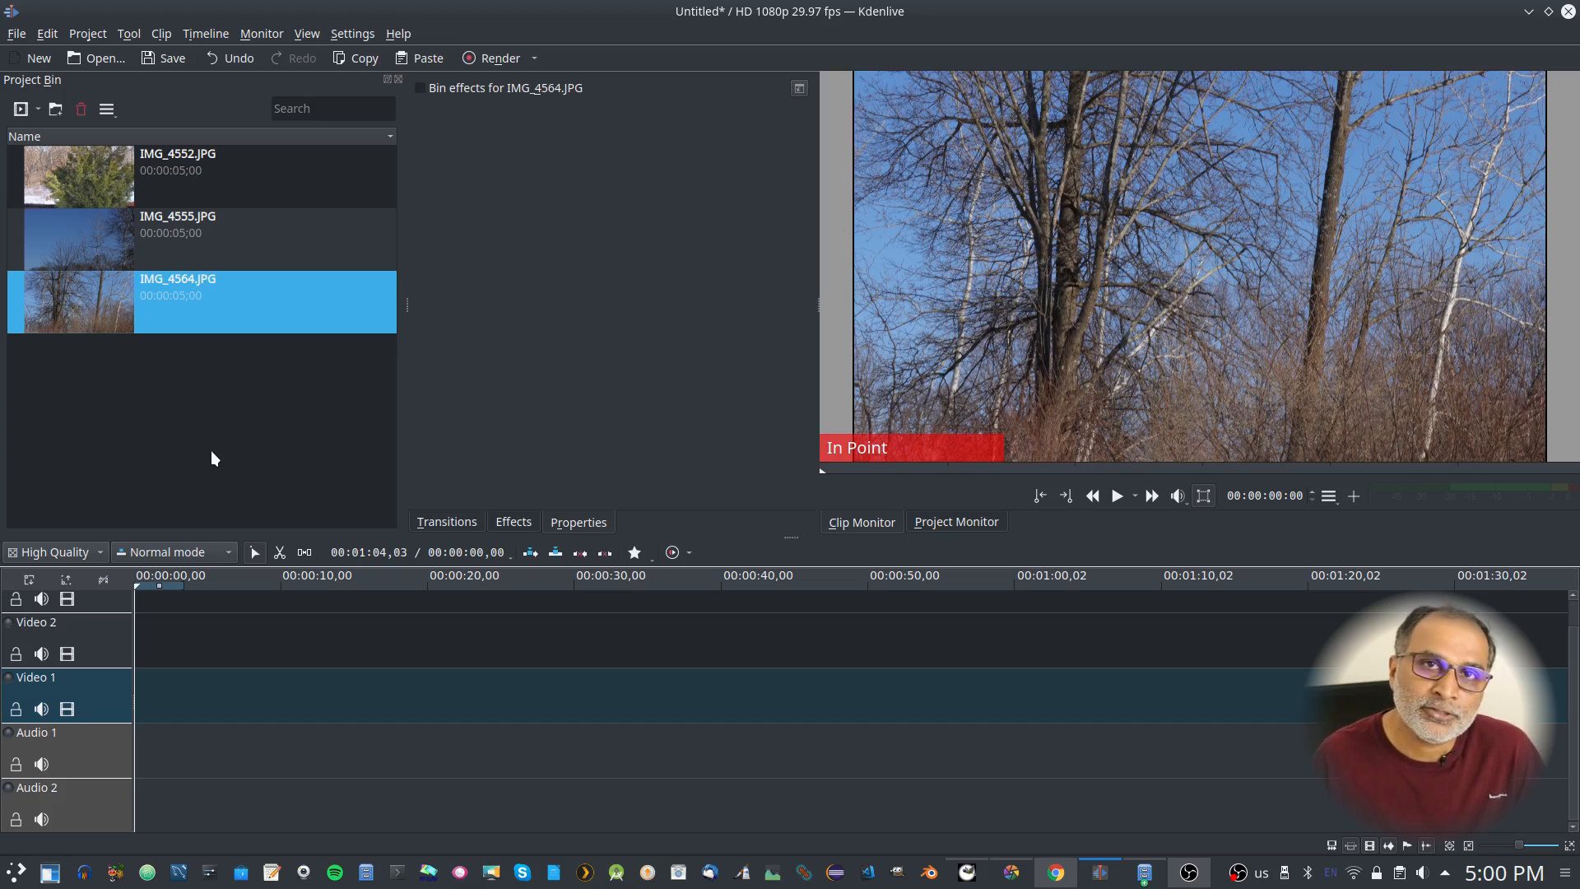
left_click(238, 179)
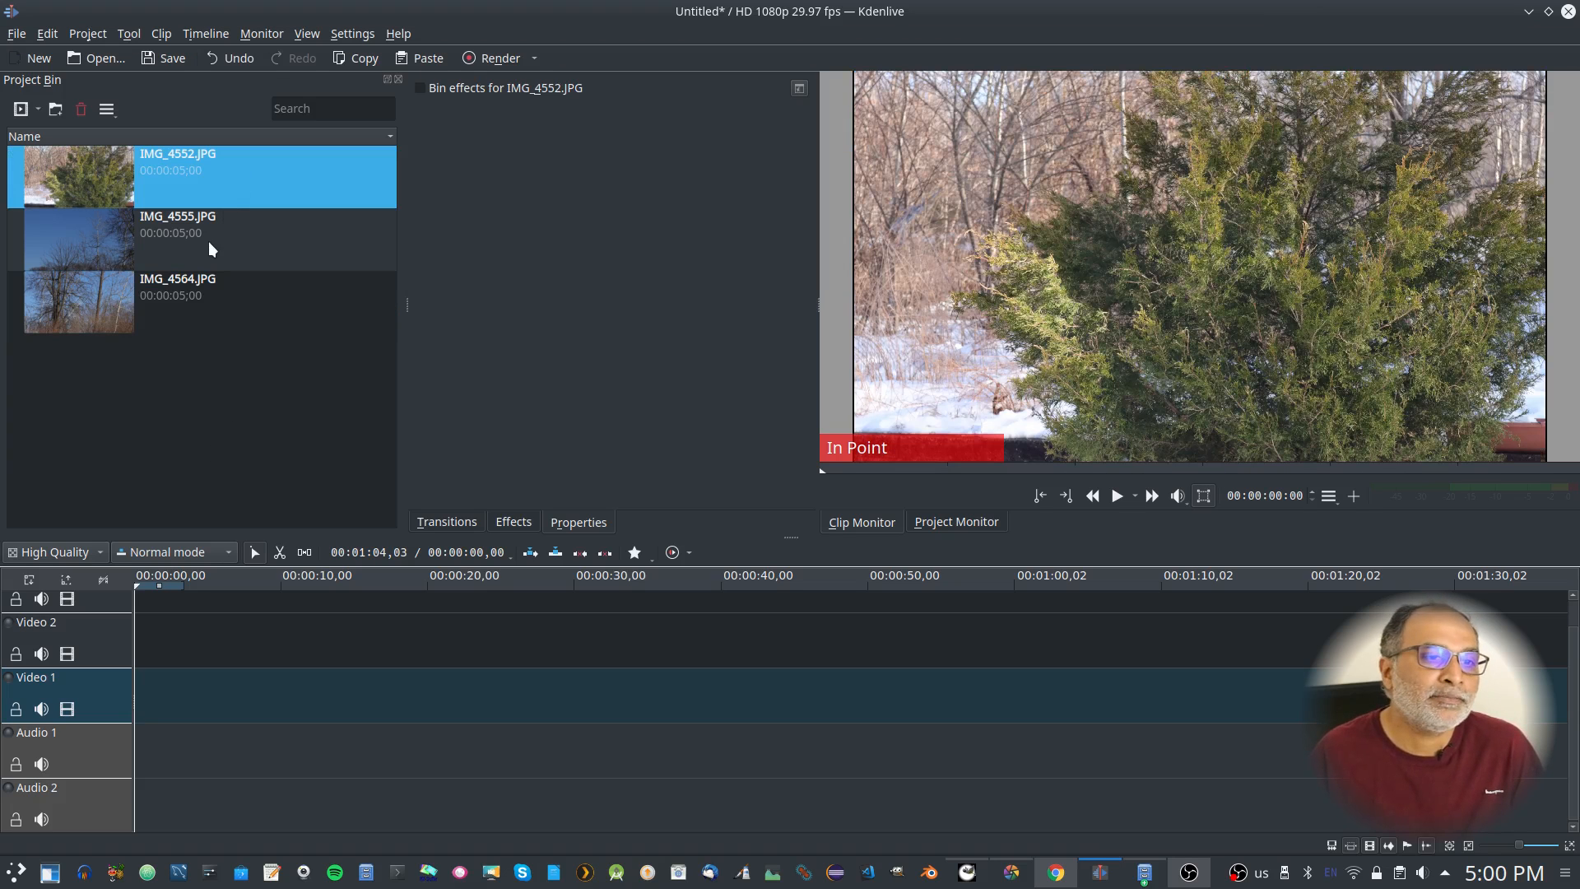
left_click(210, 237)
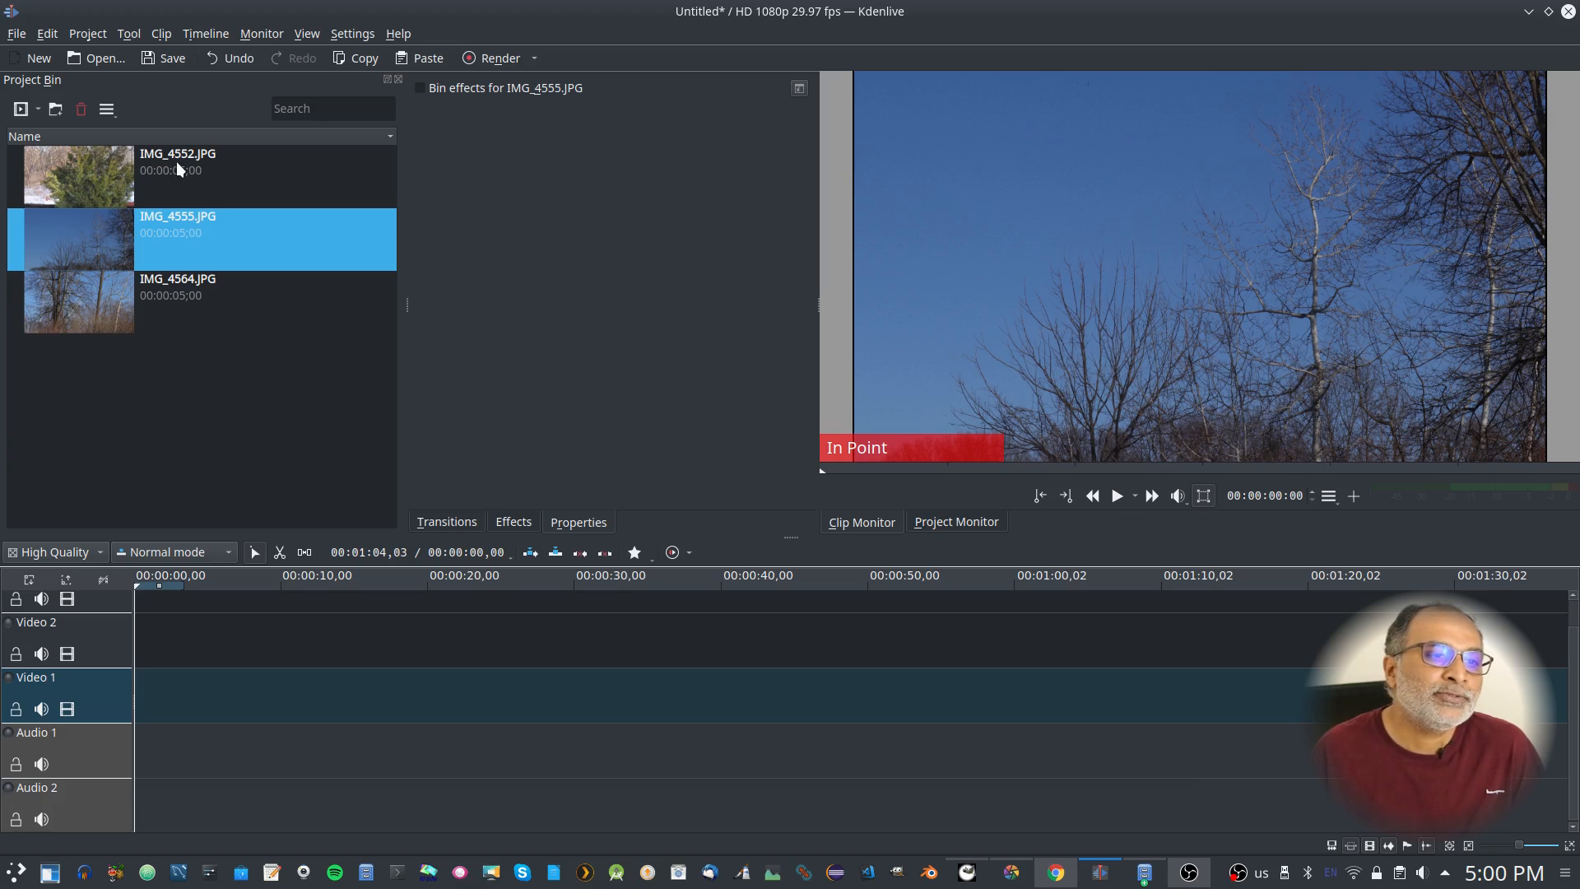
Step: Place IMG_4552.JPG at the very start of the Video 1 track and check its frames
left_click_drag(178, 165, 138, 710)
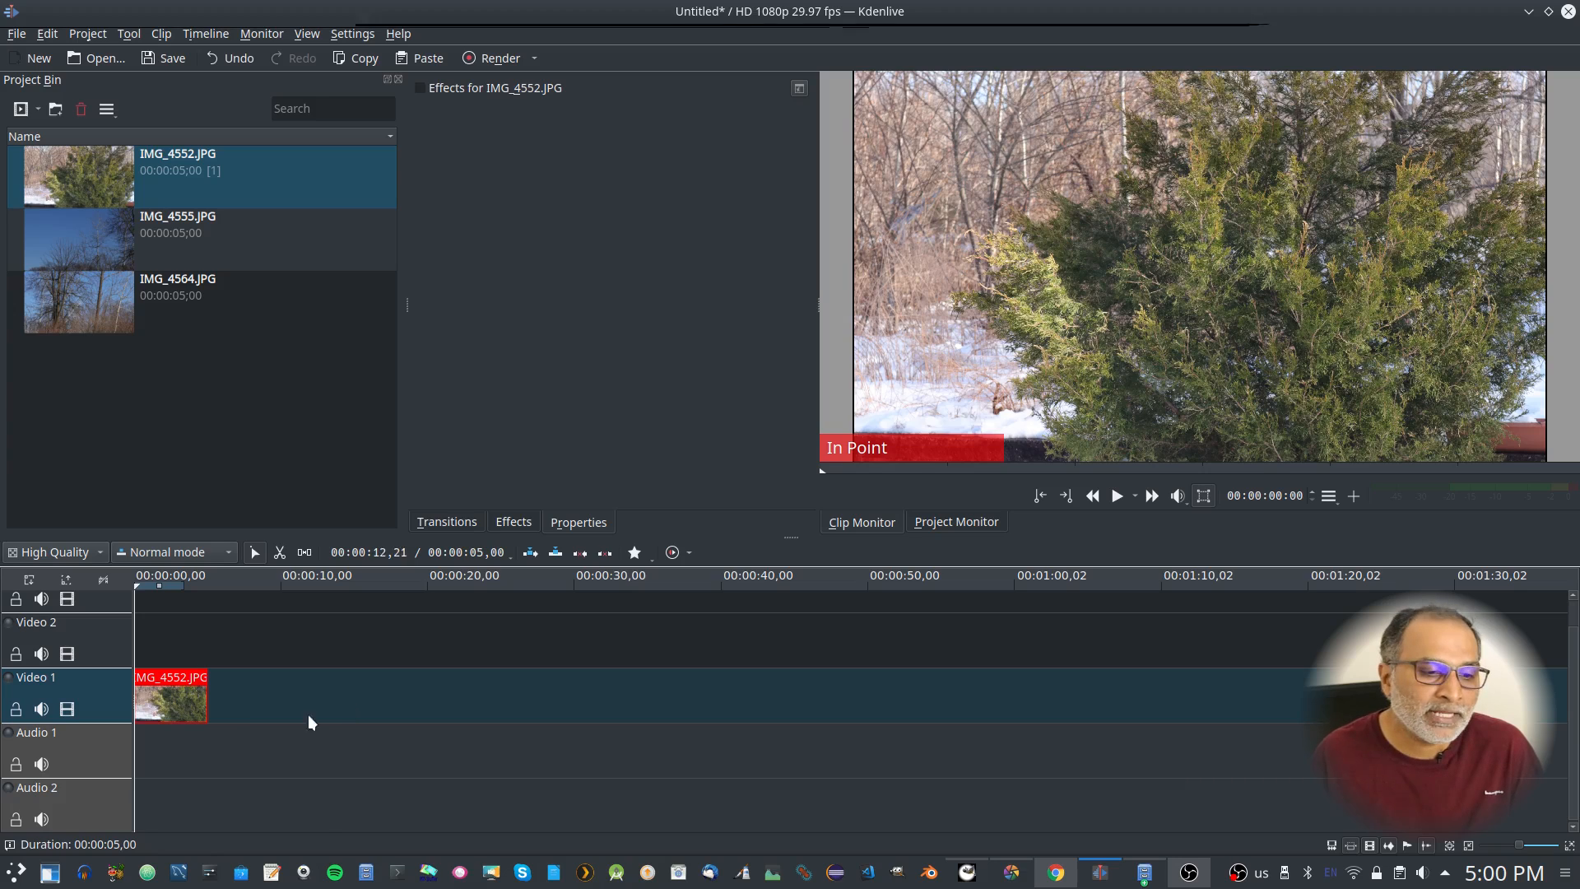
left_click(176, 646)
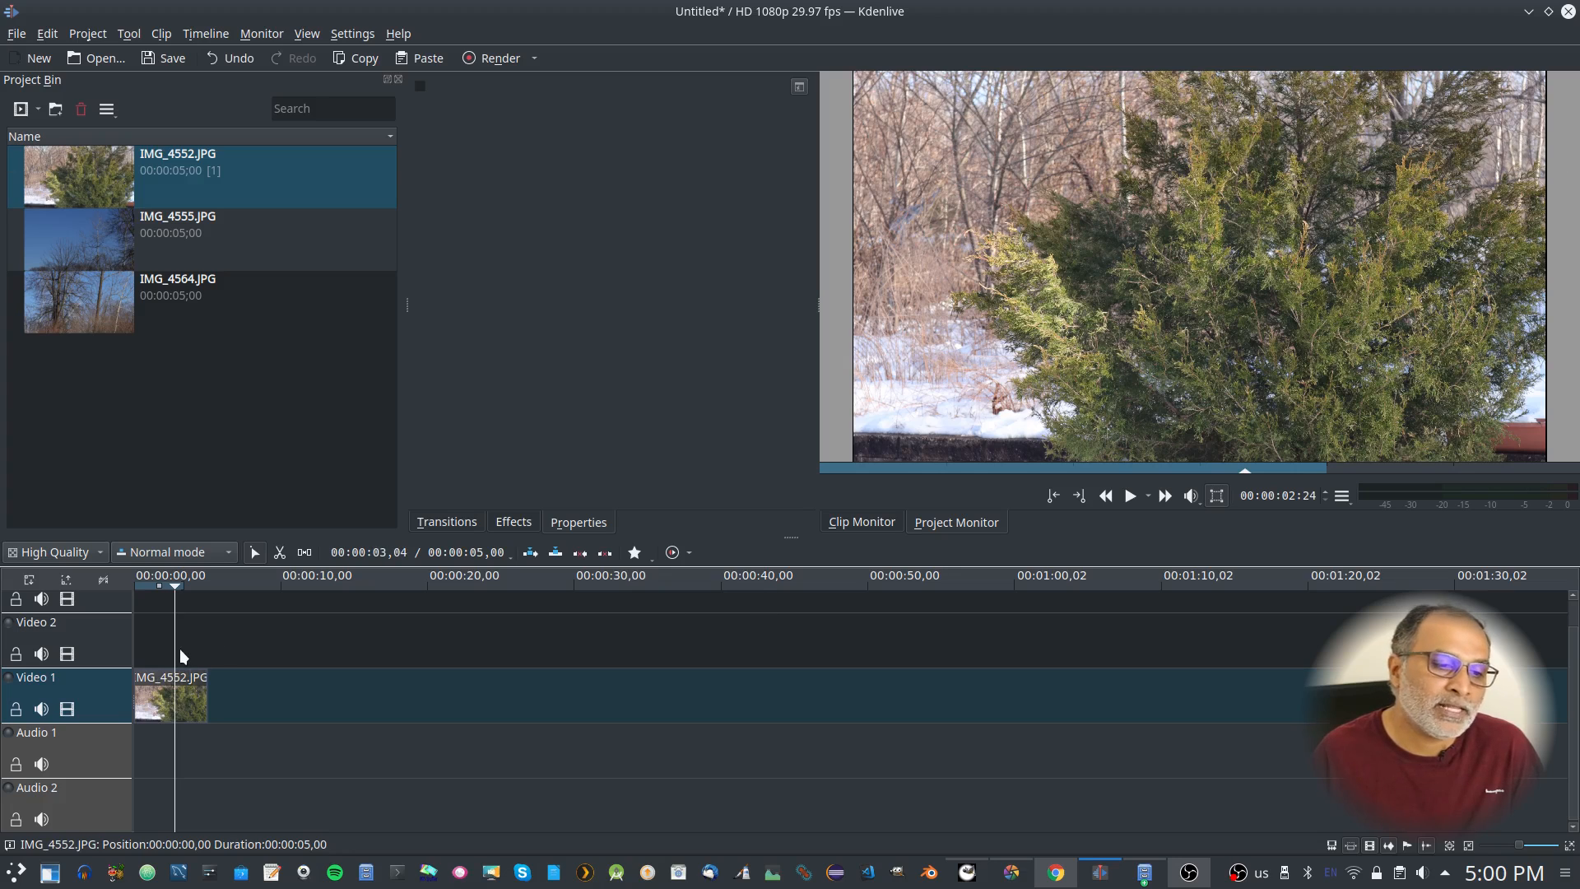
left_click(160, 633)
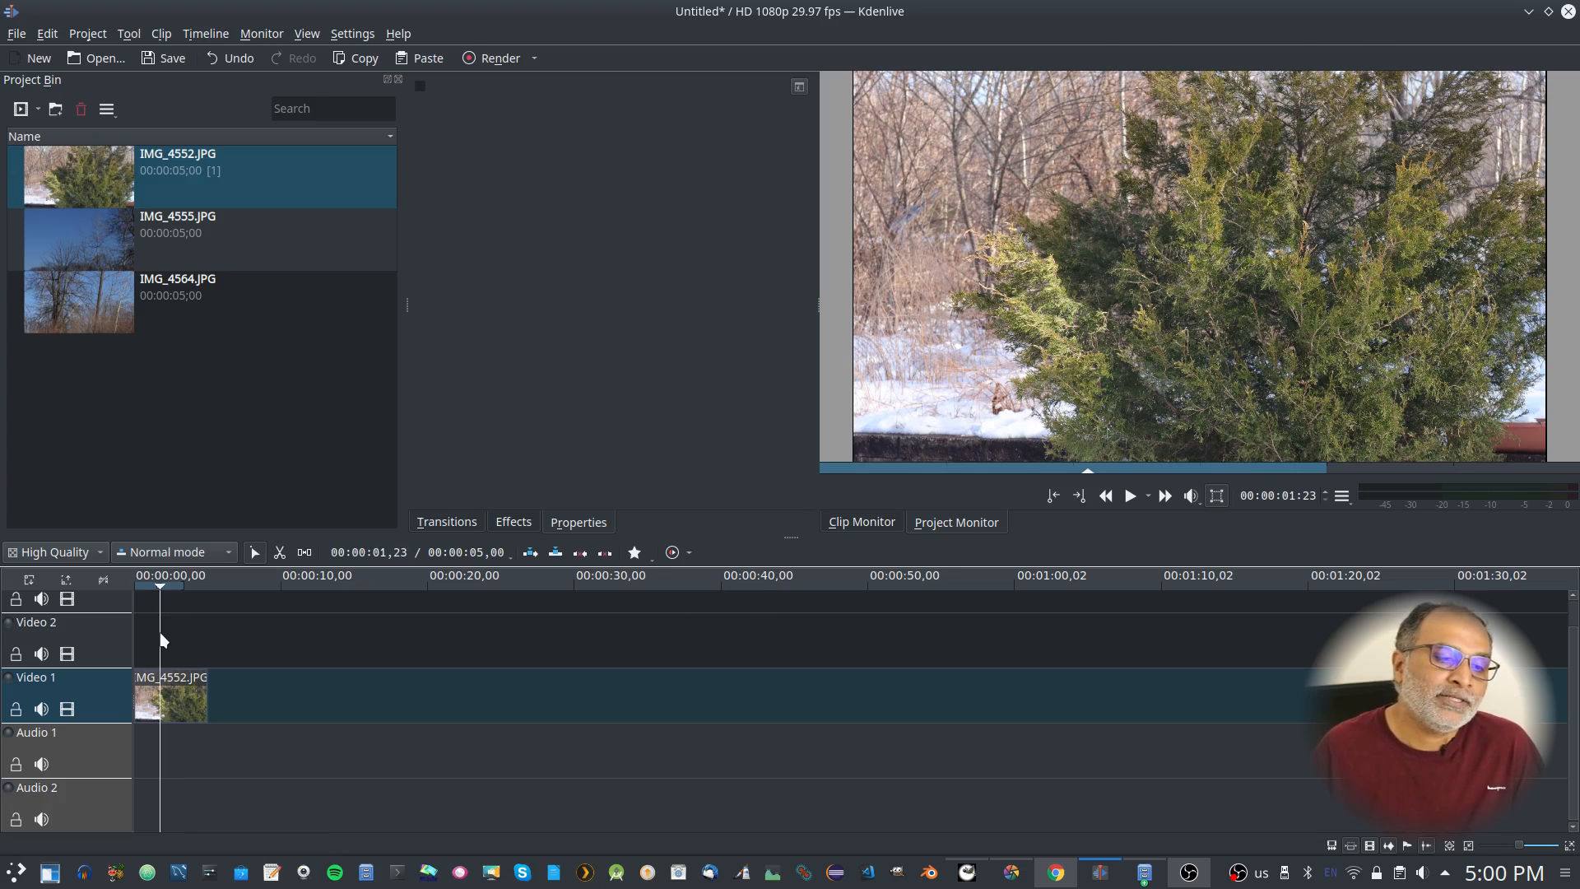
Step: Add IMG_4564.JPG to the Video 1 track at about 10 seconds, leaving a gap after IMG_4552.JPG
left_click(210, 182)
left_click(214, 235)
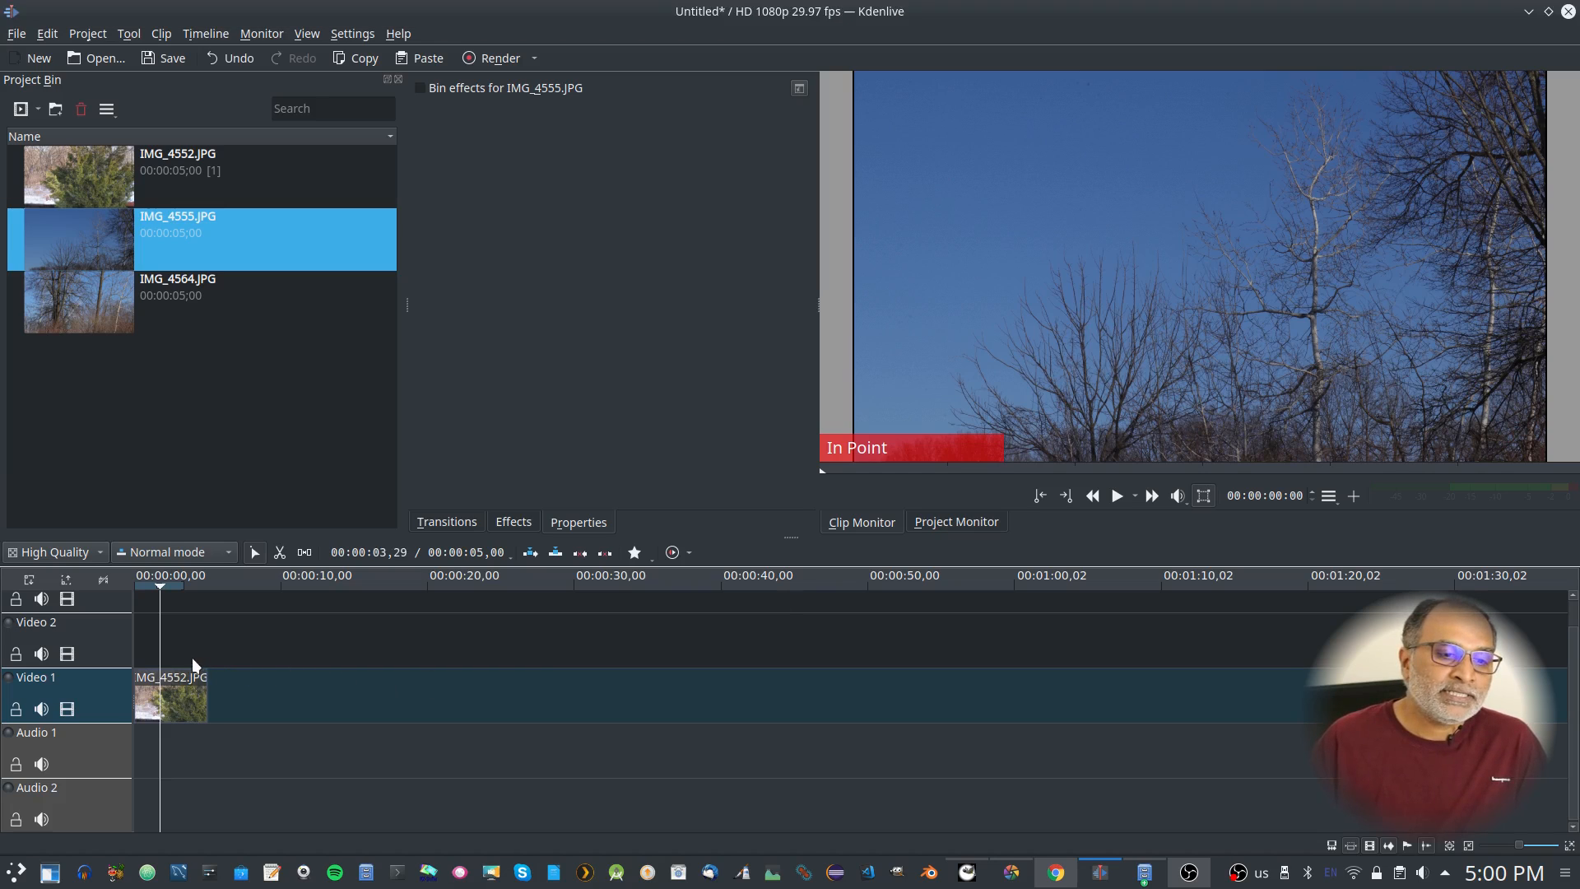
left_click_drag(160, 303, 296, 691)
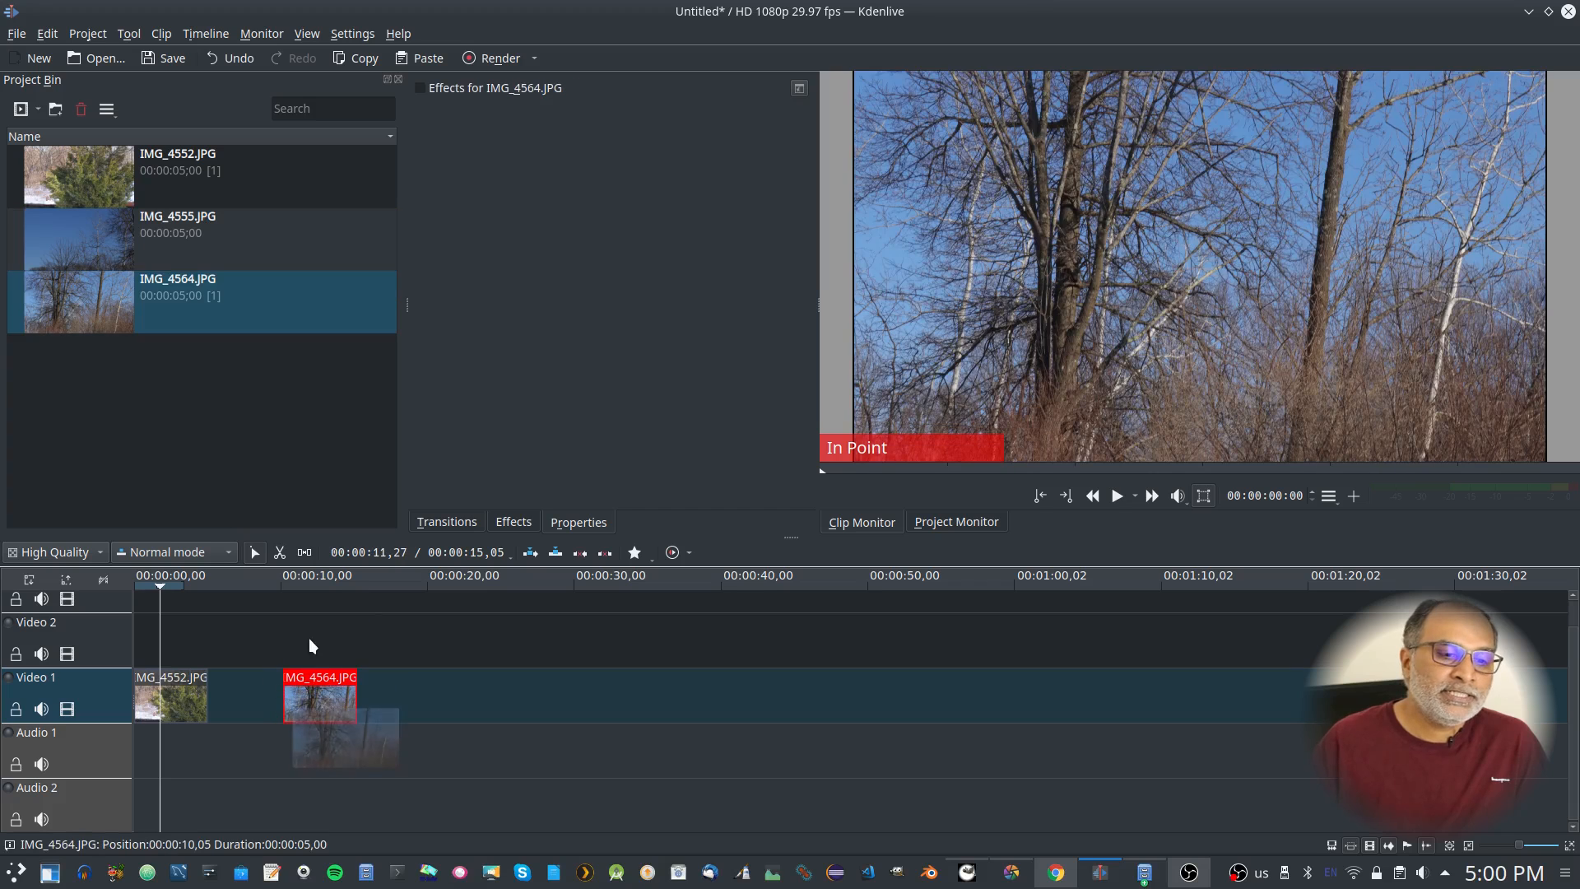
left_click(329, 644)
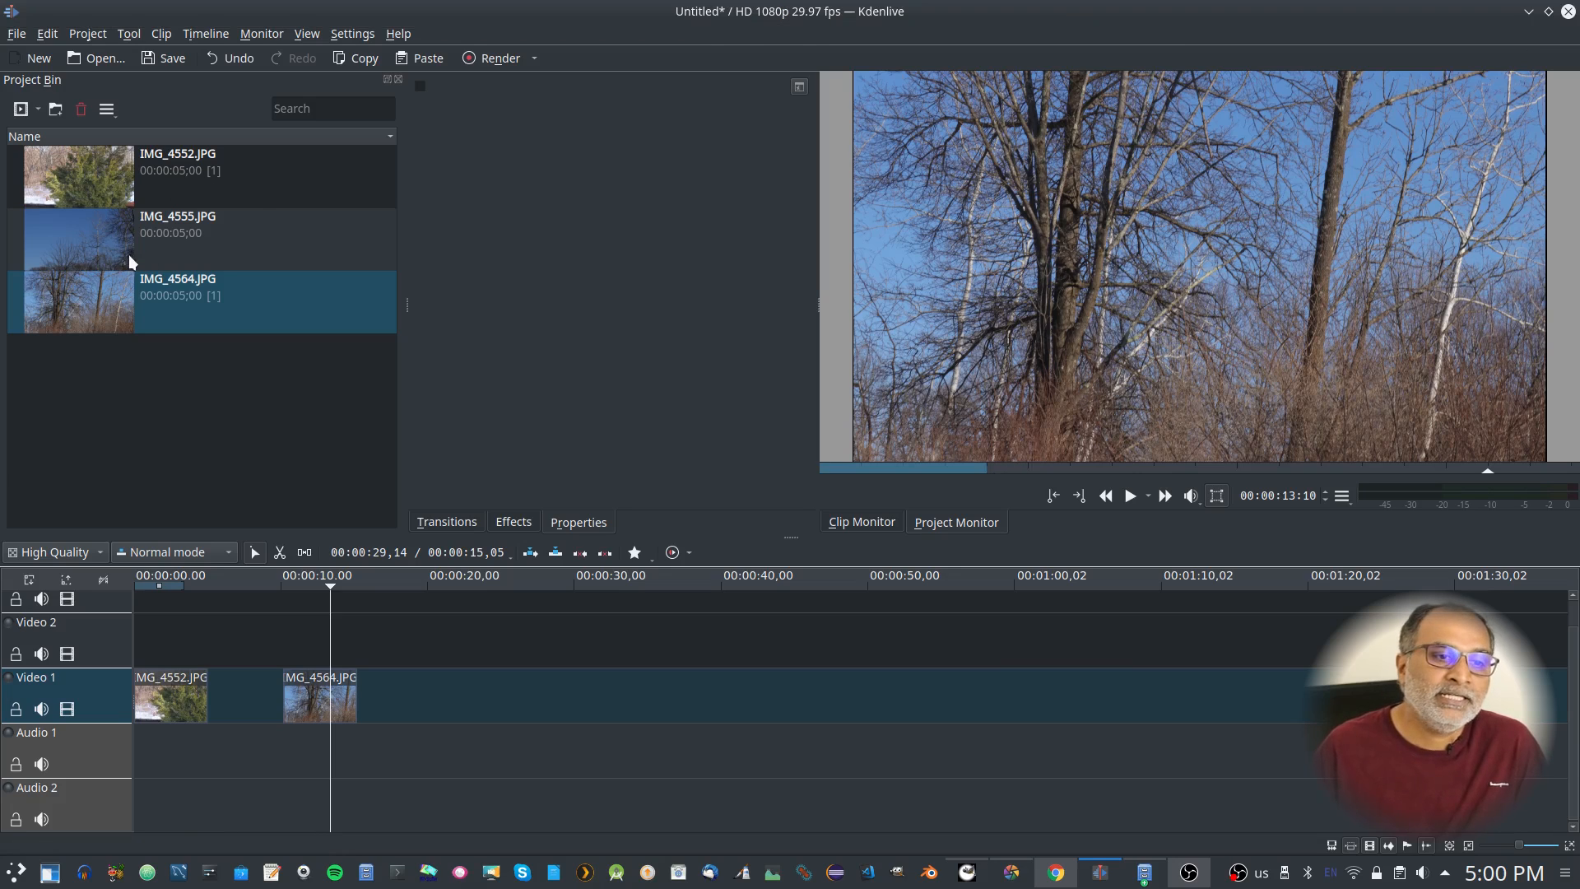
Step: Preview IMG_4555.JPG and examine the first clip, the gap and the last clip on Video 1
left_click(176, 234)
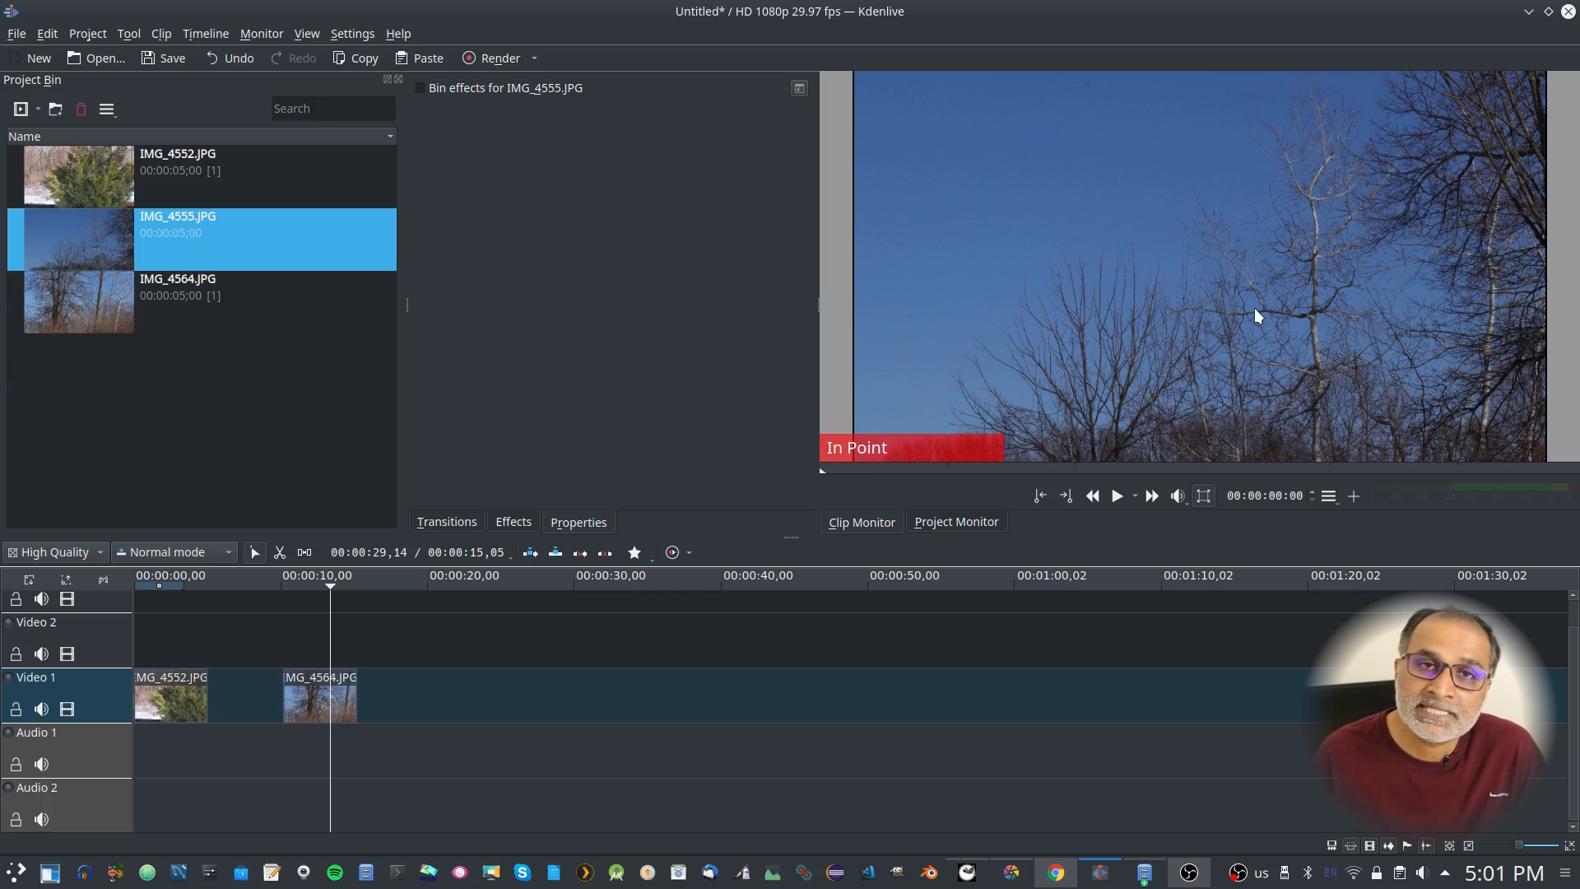
left_click(278, 644)
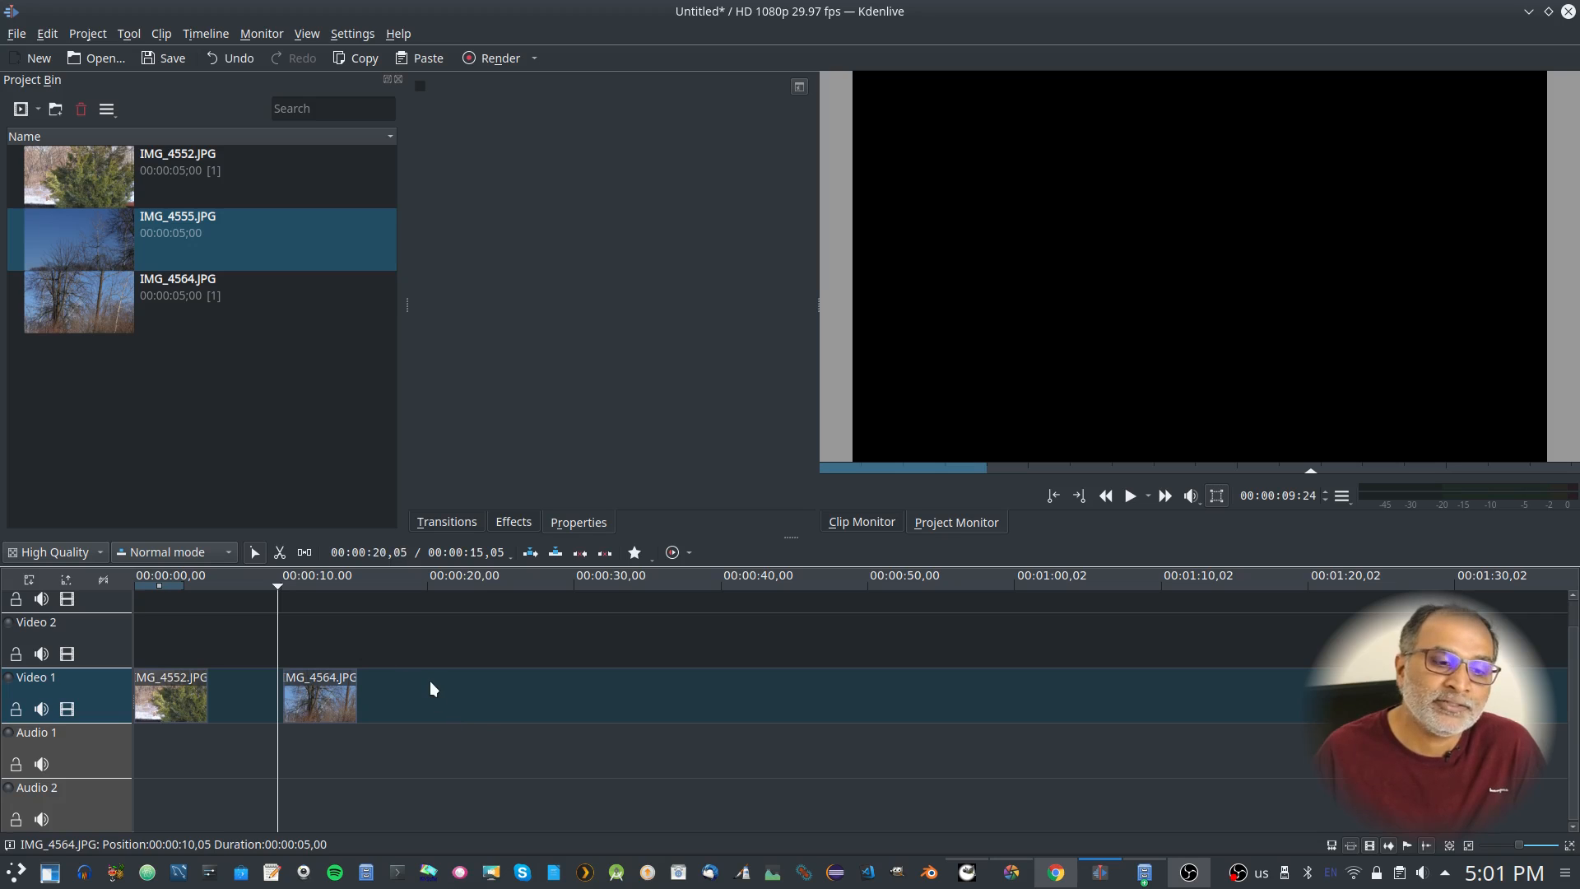
left_click(182, 630)
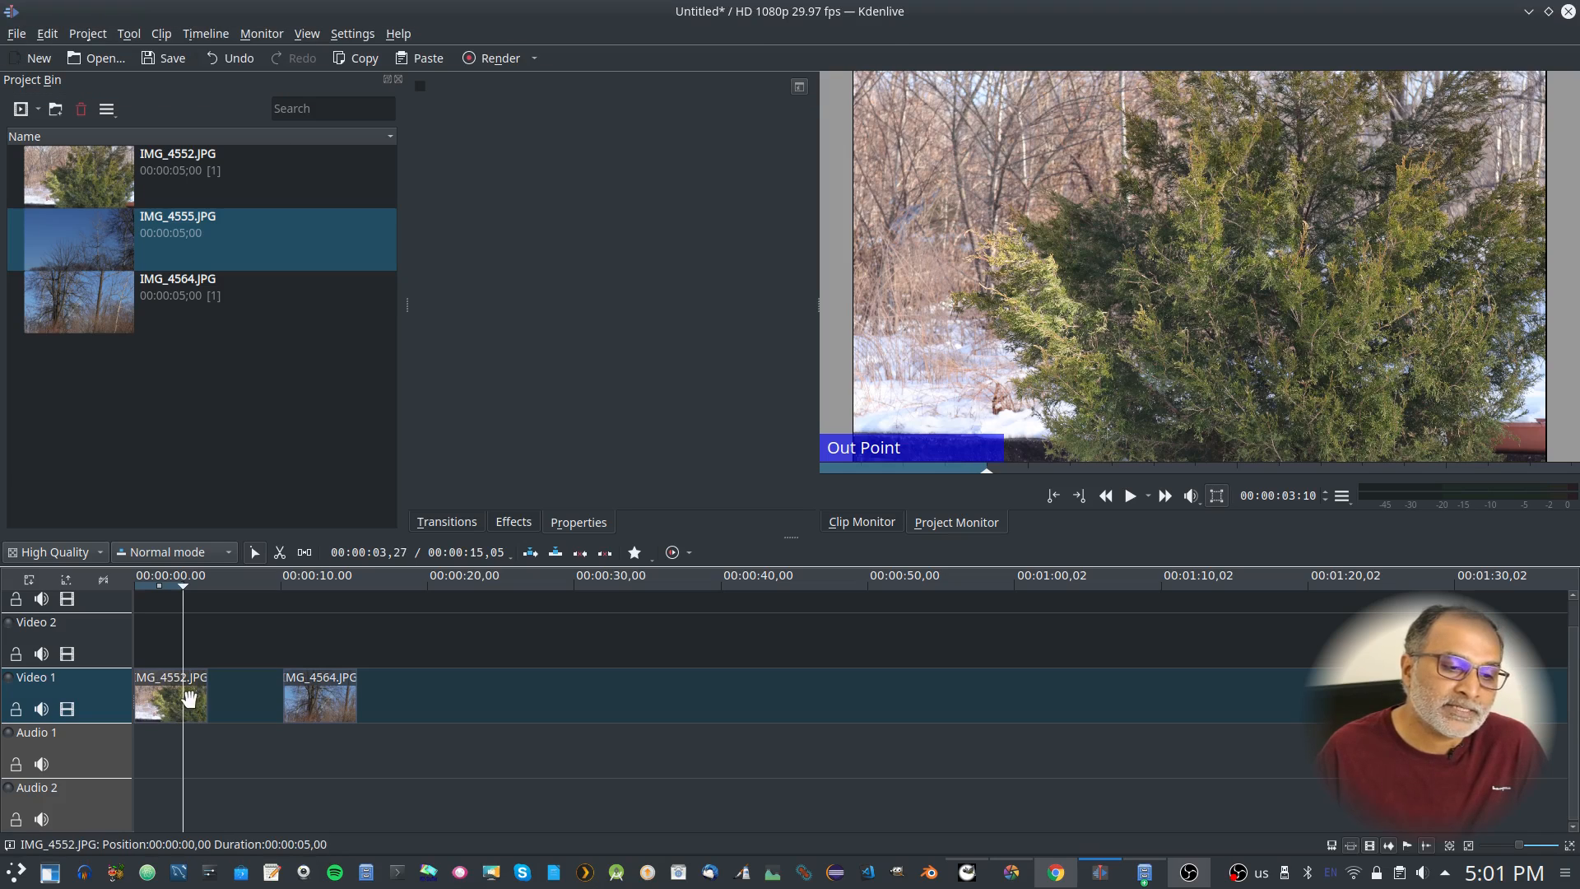
left_click(248, 637)
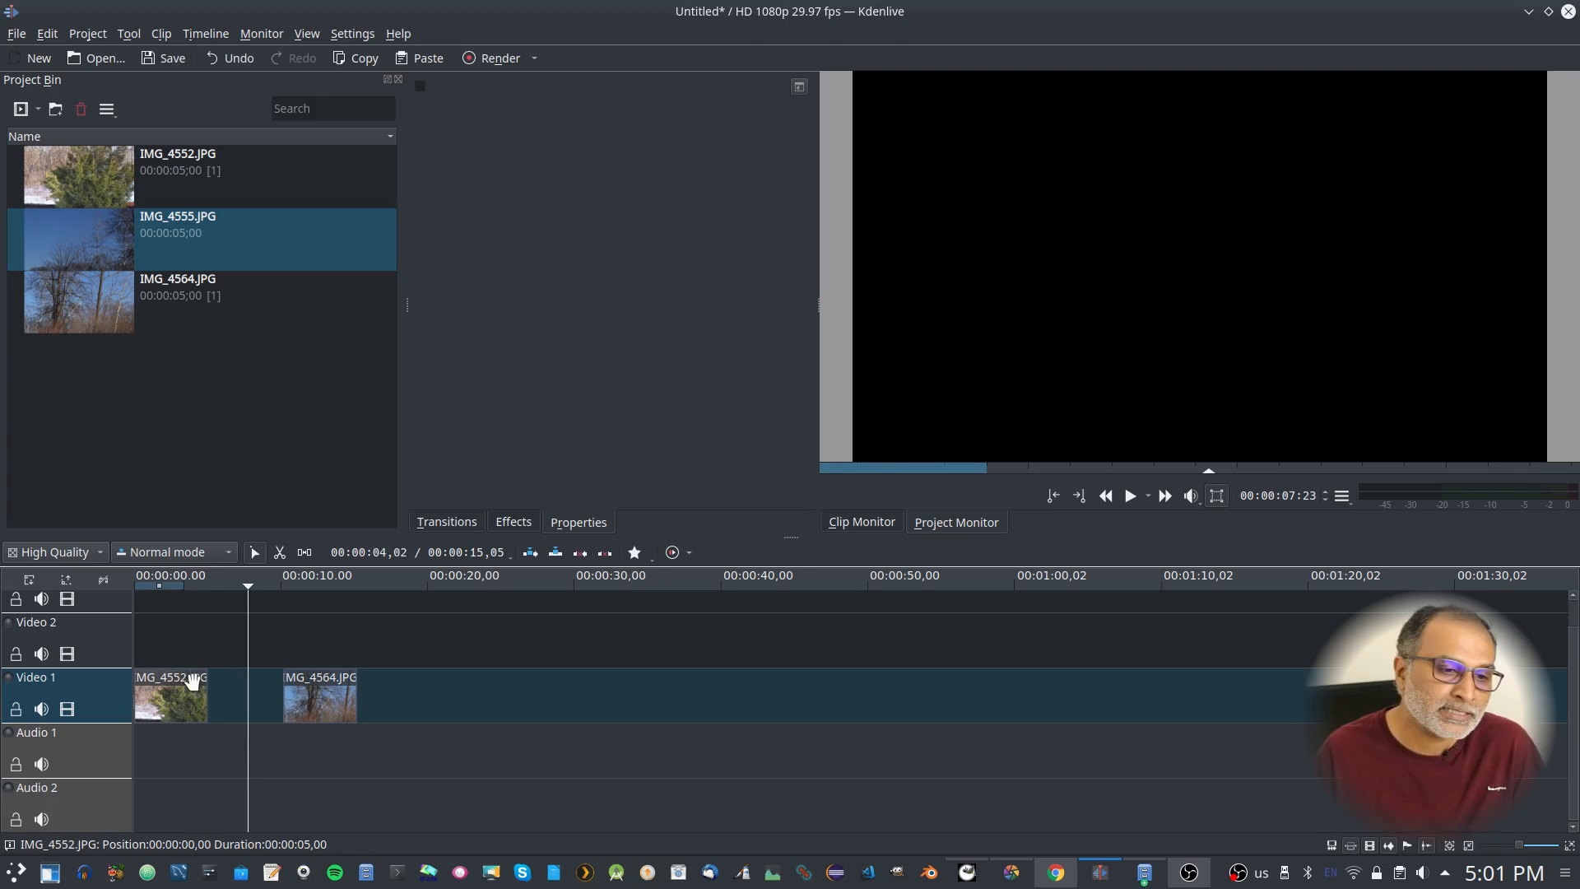
left_click(333, 647)
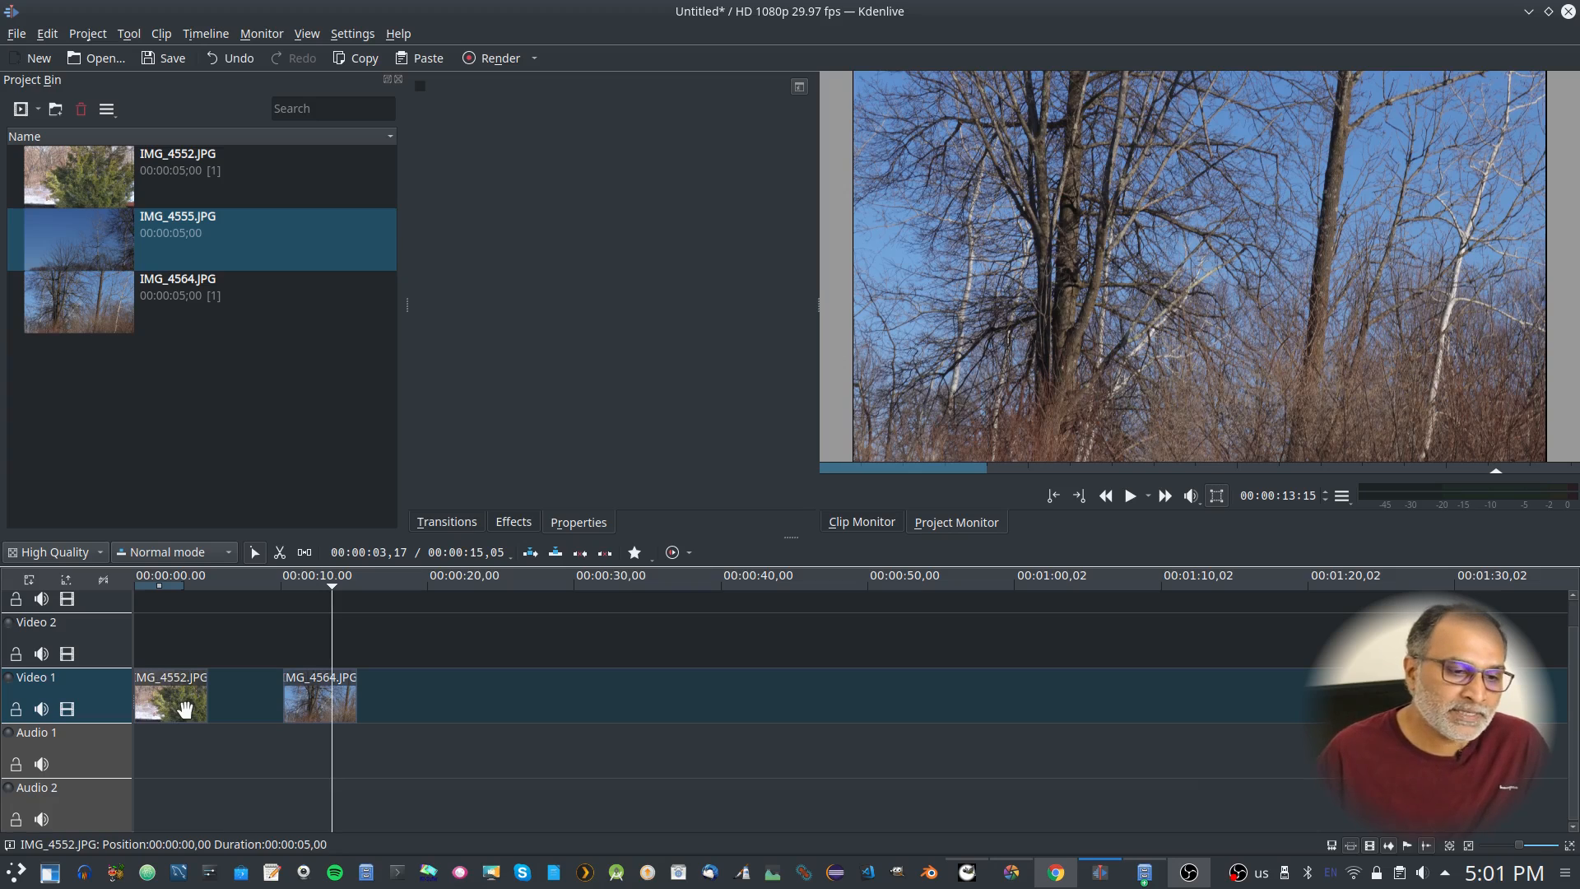
Step: Insert IMG_4555.JPG into the gap directly after IMG_4552.JPG on Video 1 and butt IMG_4564.JPG against its end
left_click(109, 249)
left_click_drag(109, 249, 213, 705)
left_click(307, 698)
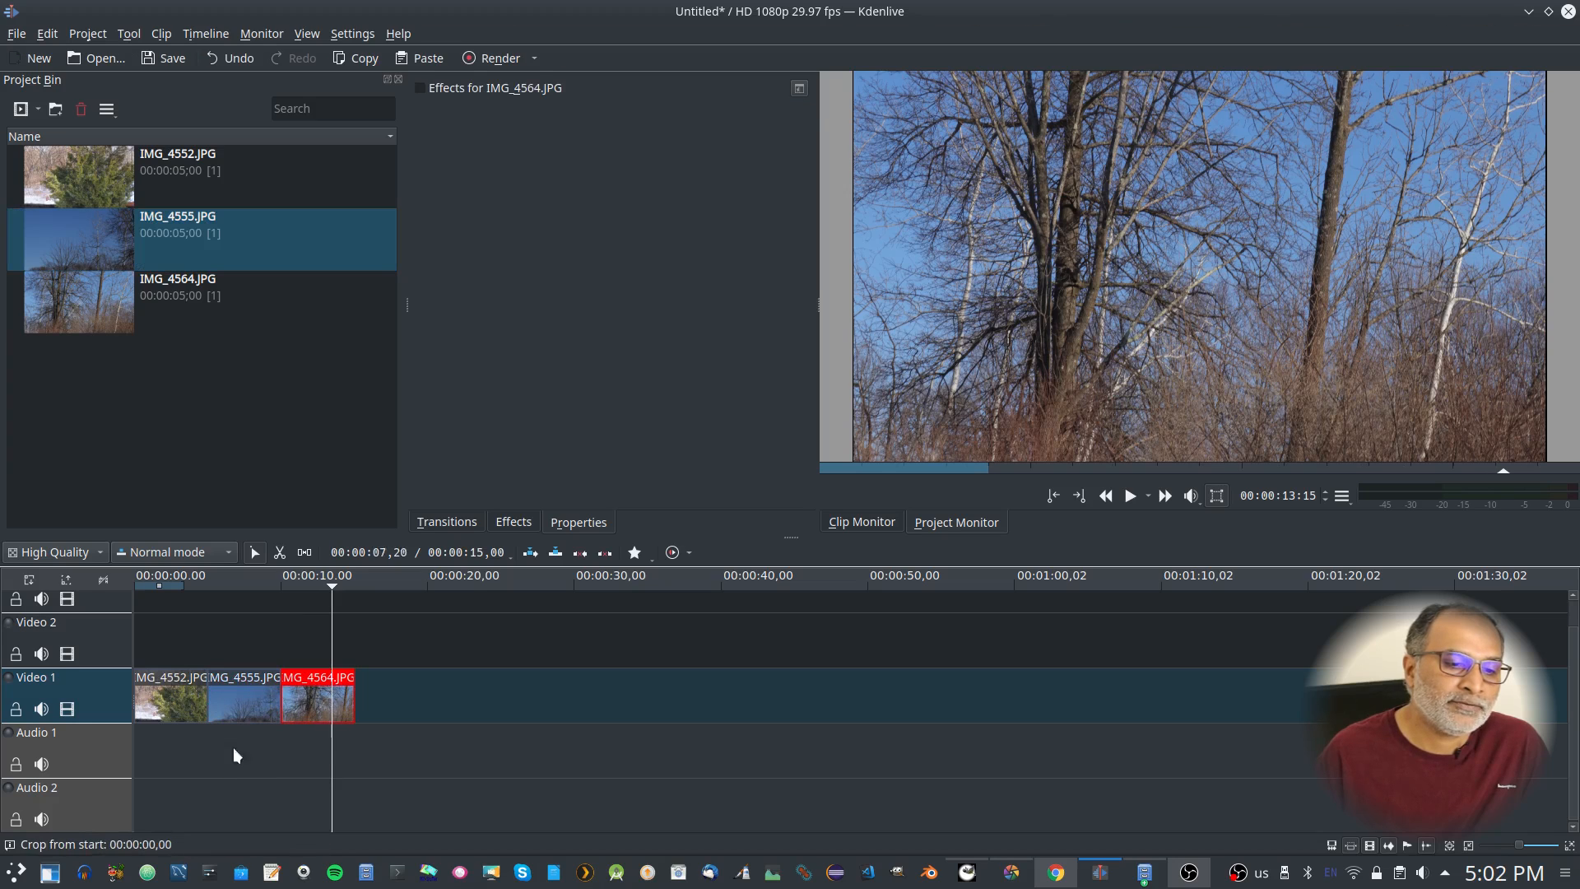
Step: Play the sequence from its start to check the plain cut from IMG_4552.JPG to IMG_4555.JPG
left_click_drag(151, 622, 120, 629)
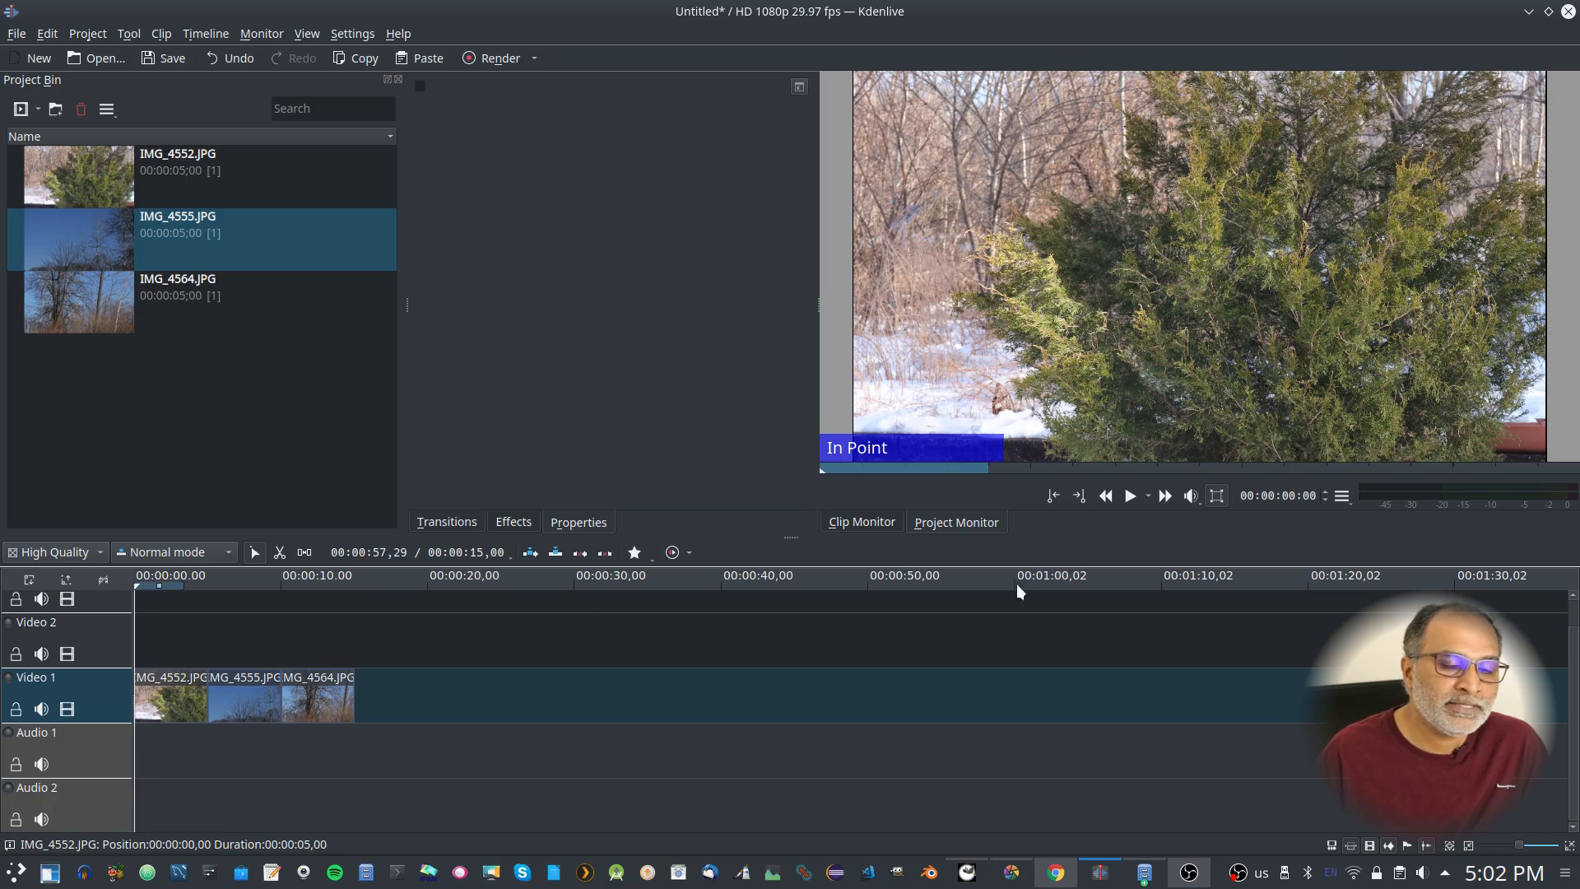
left_click(1129, 496)
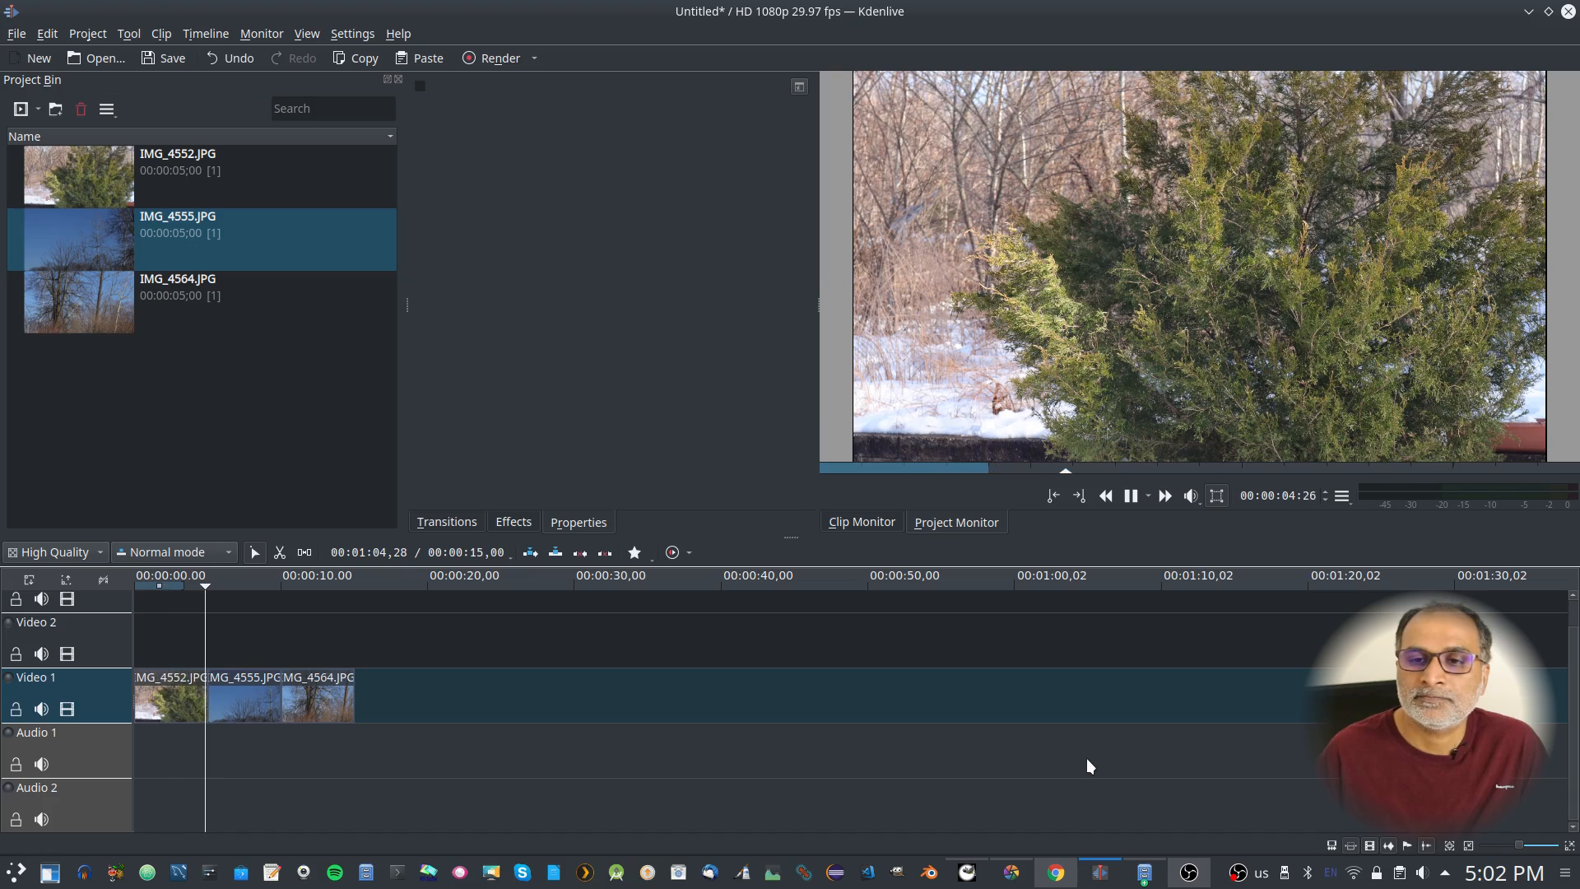
left_click(1131, 495)
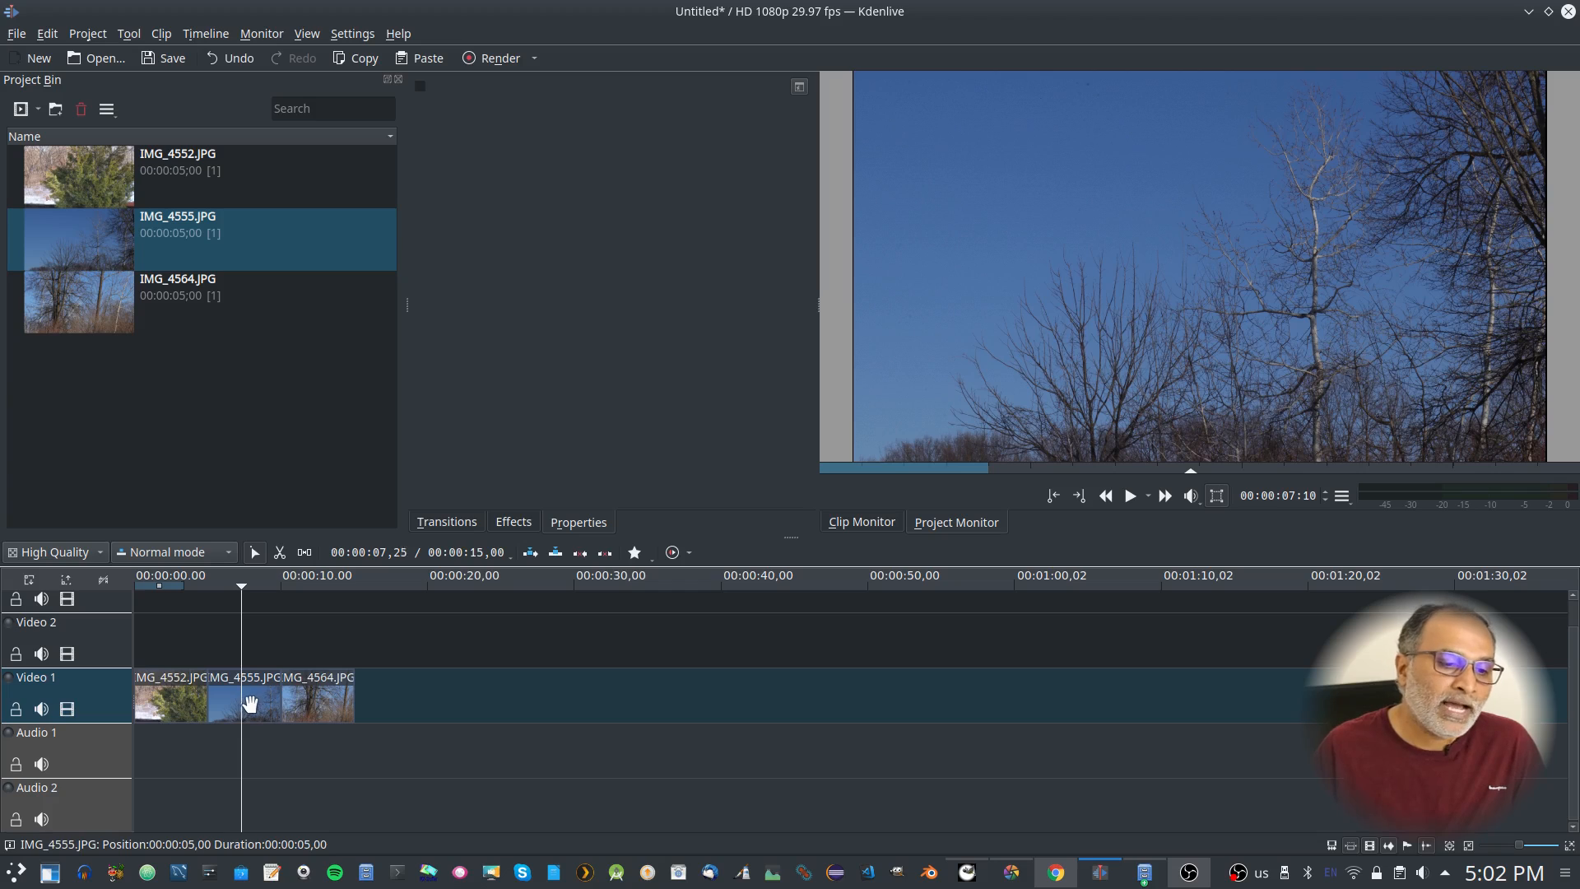
Step: Move IMG_4555.JPG up to Video 2 and start it at about 4 seconds, overlapping the end of IMG_4552.JPG
left_click_drag(246, 705, 252, 652)
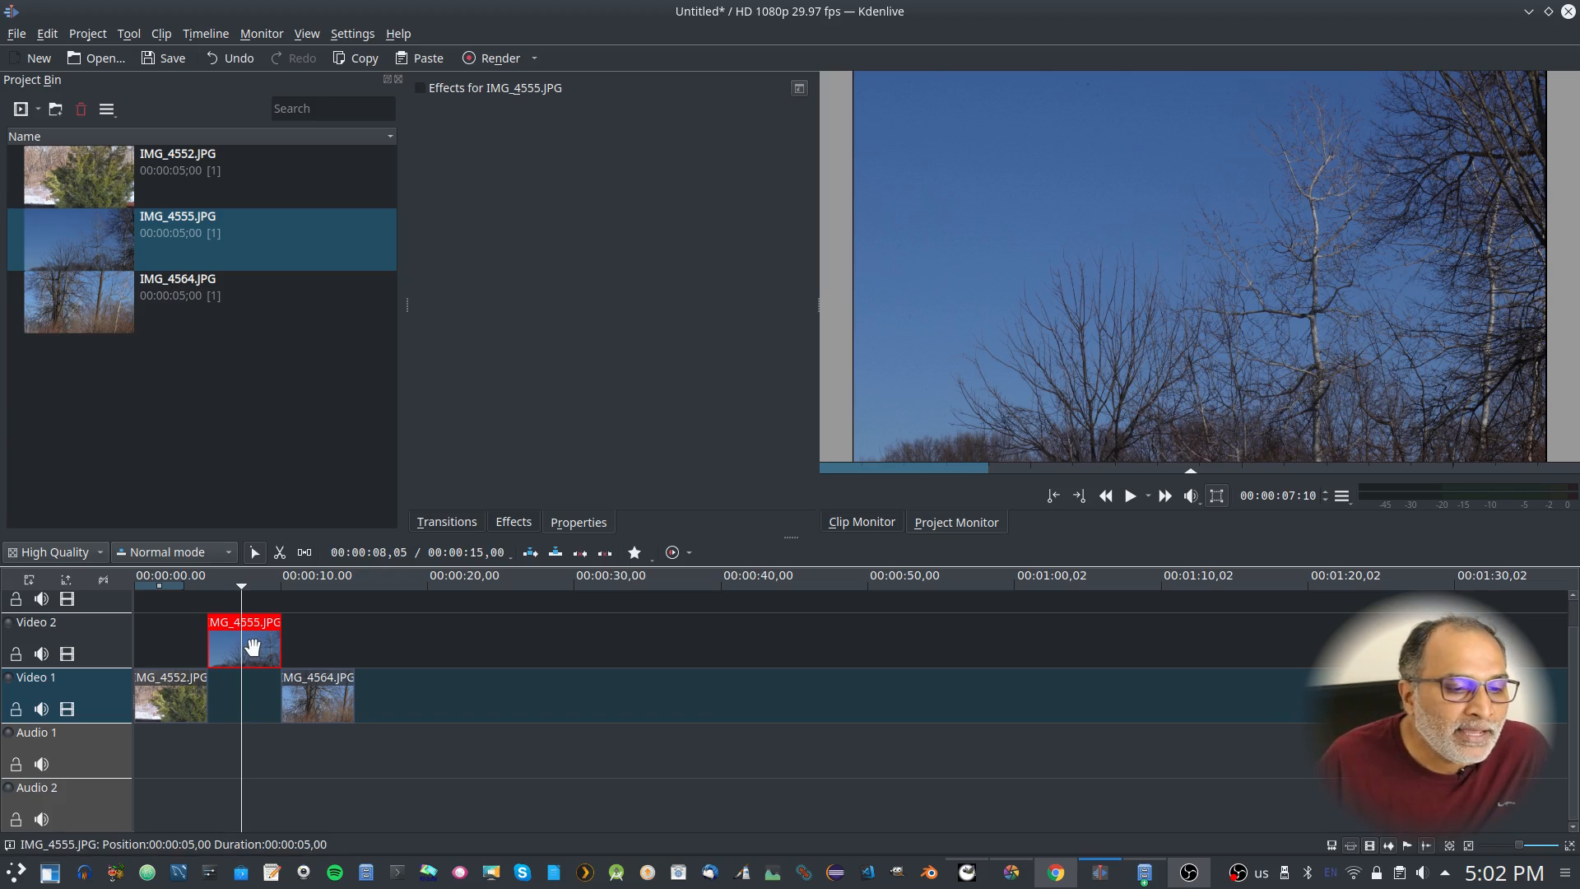
left_click_drag(252, 647, 236, 648)
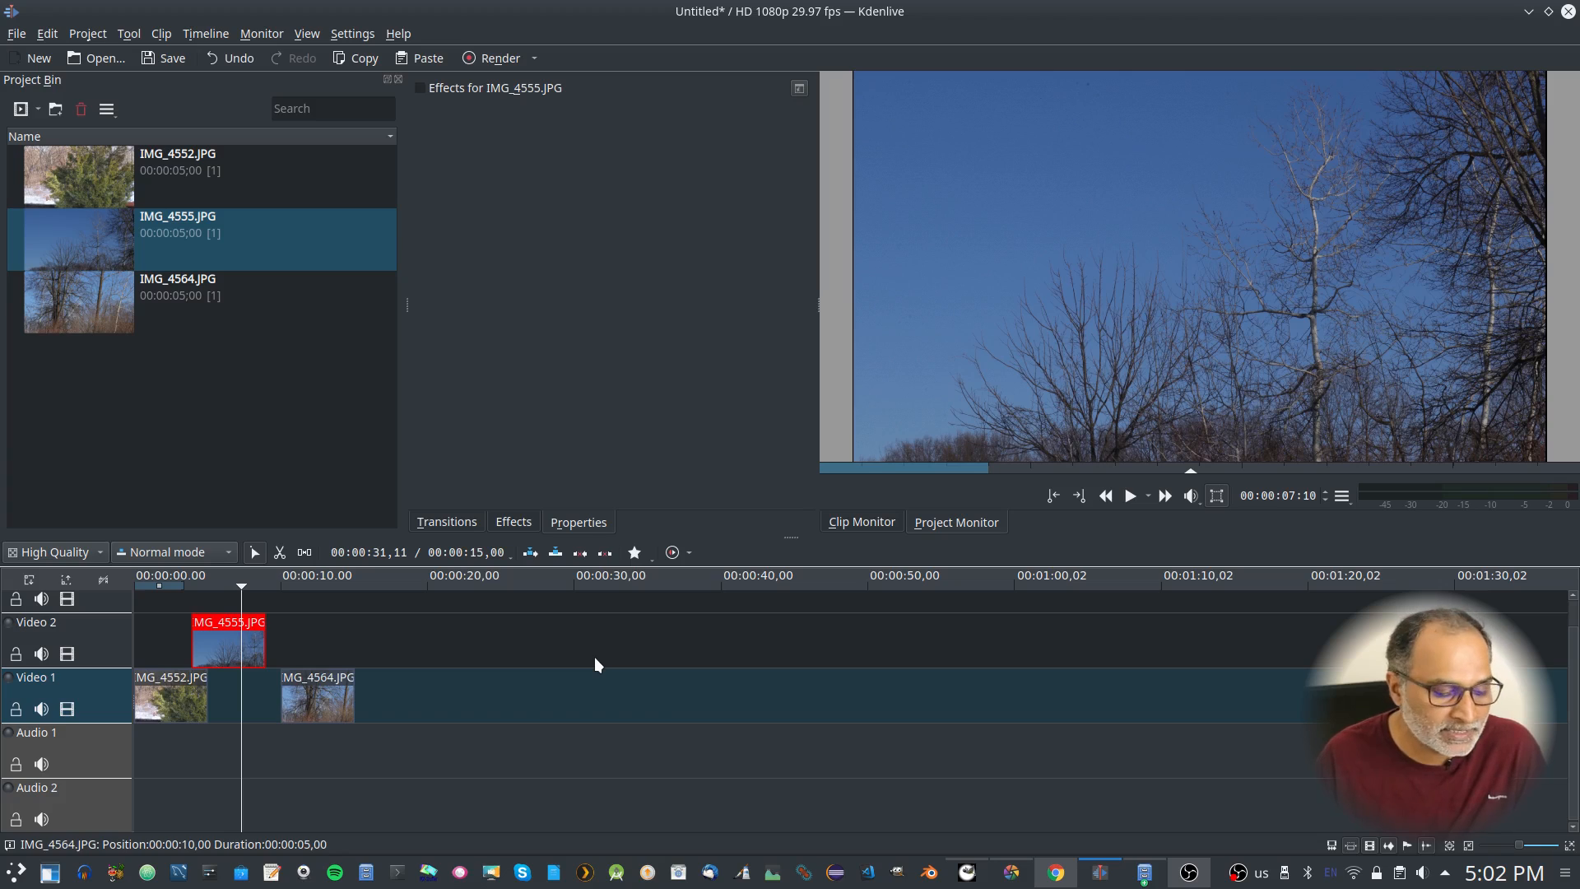
scroll(605, 693, "up", 3)
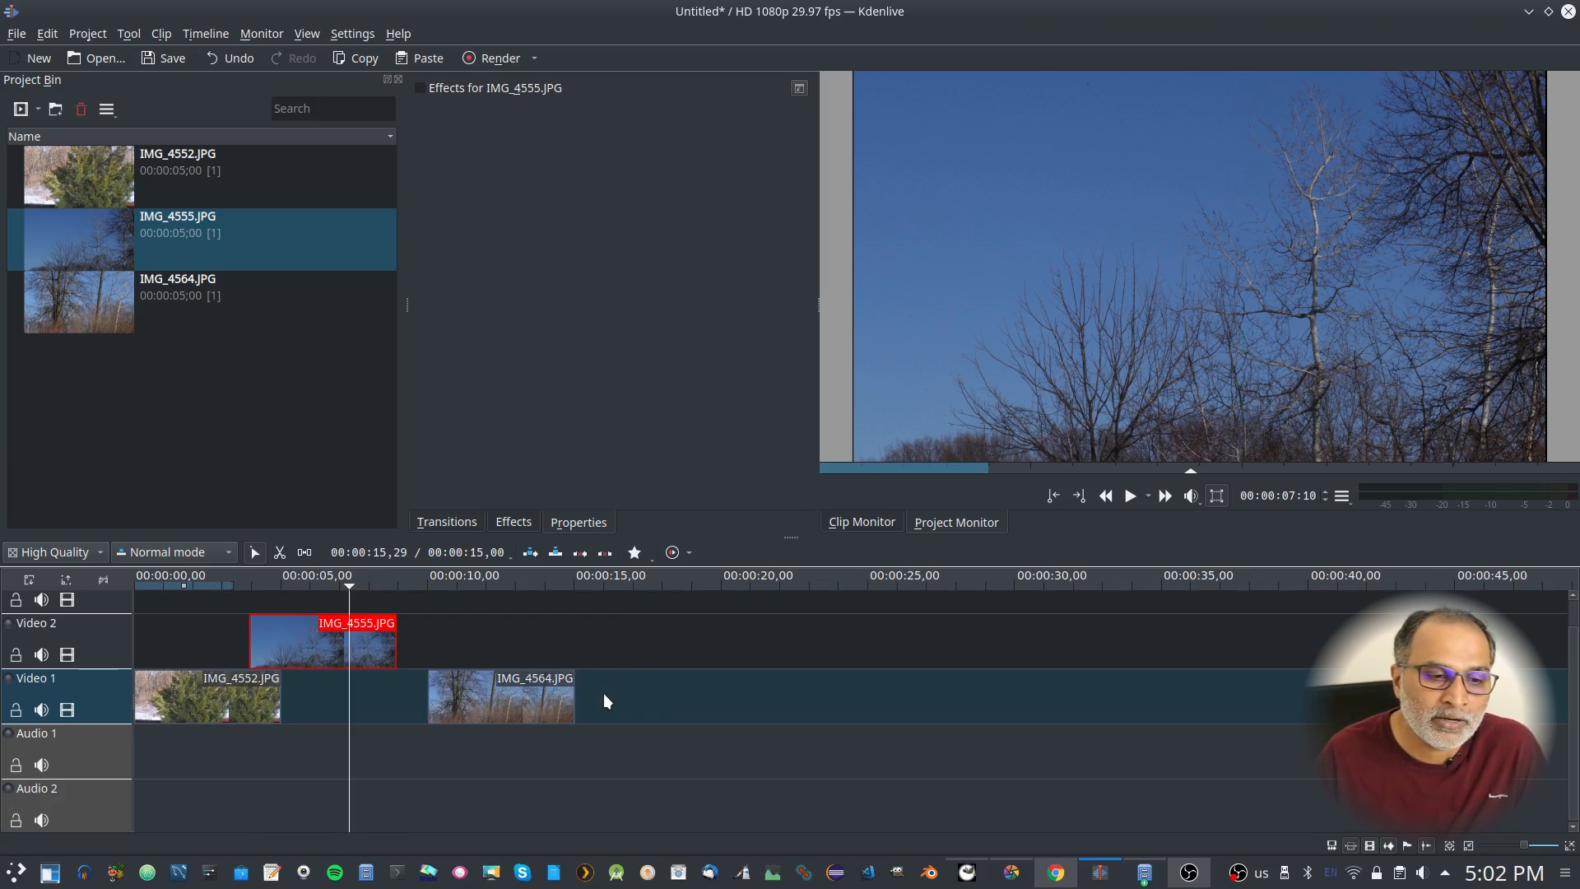
scroll(604, 693, "up", 1)
scroll(604, 693, "down", 1)
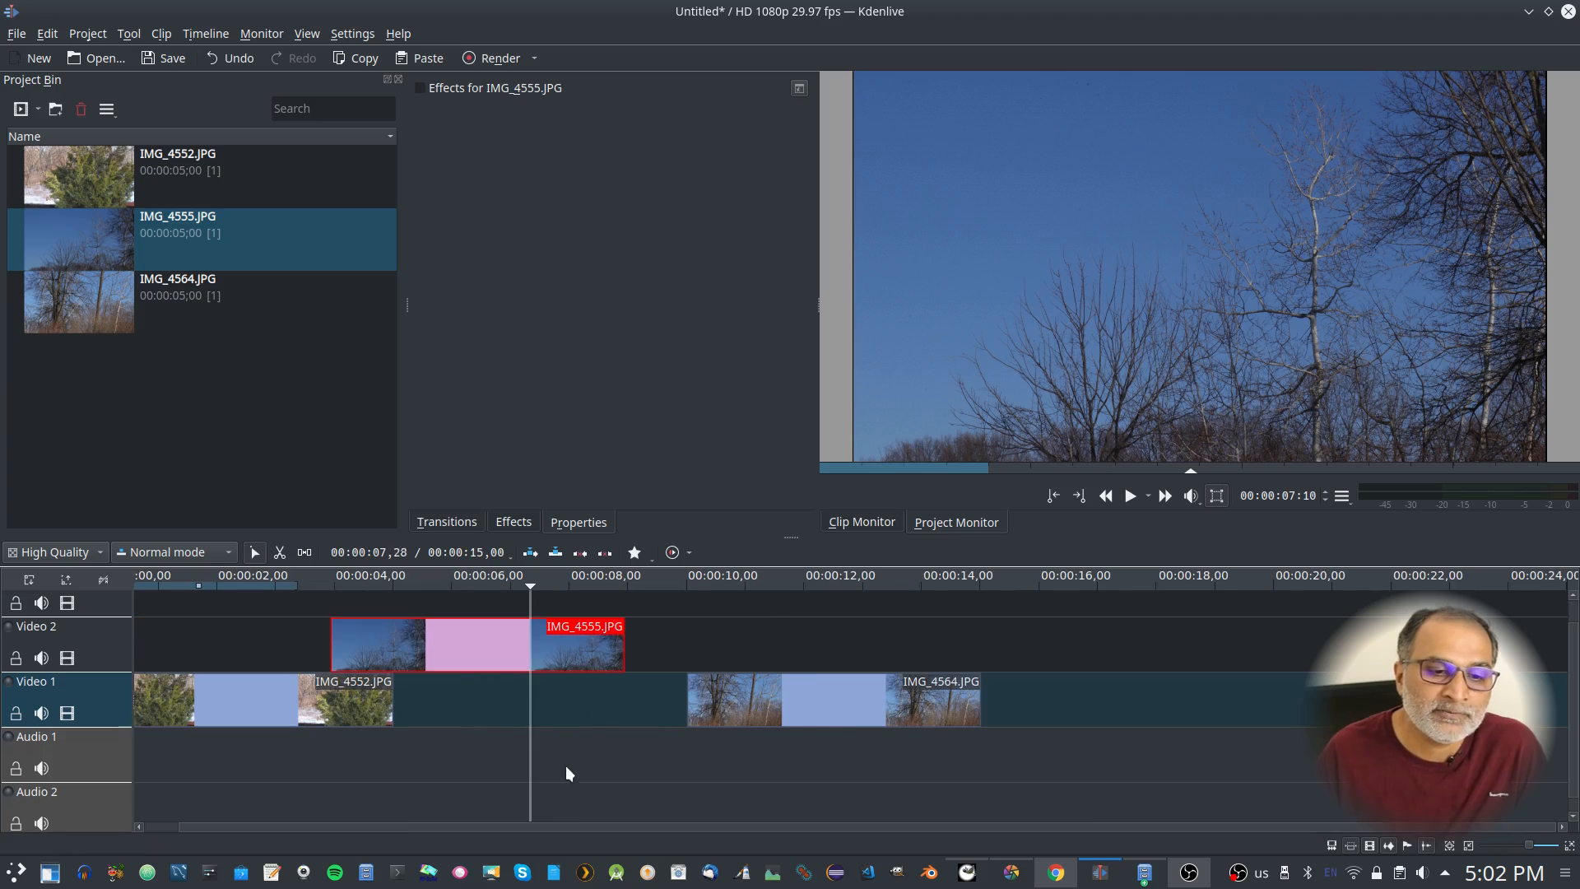
left_click_drag(419, 656, 463, 656)
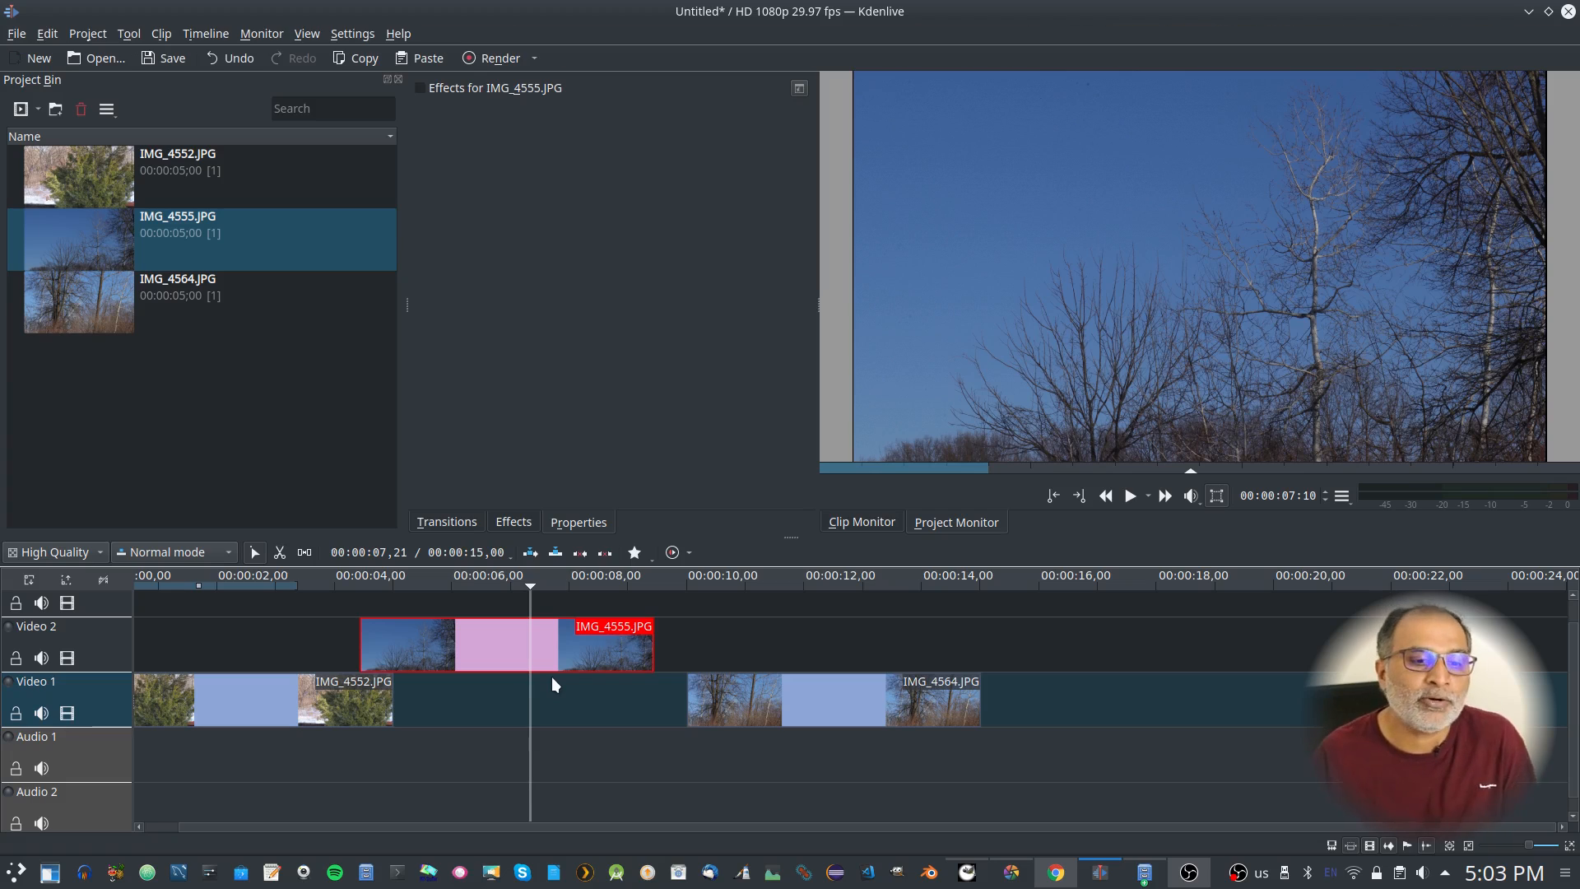
mouse_move(500, 652)
left_mouse_down()
mouse_move(517, 654)
mouse_move(500, 653)
left_mouse_up()
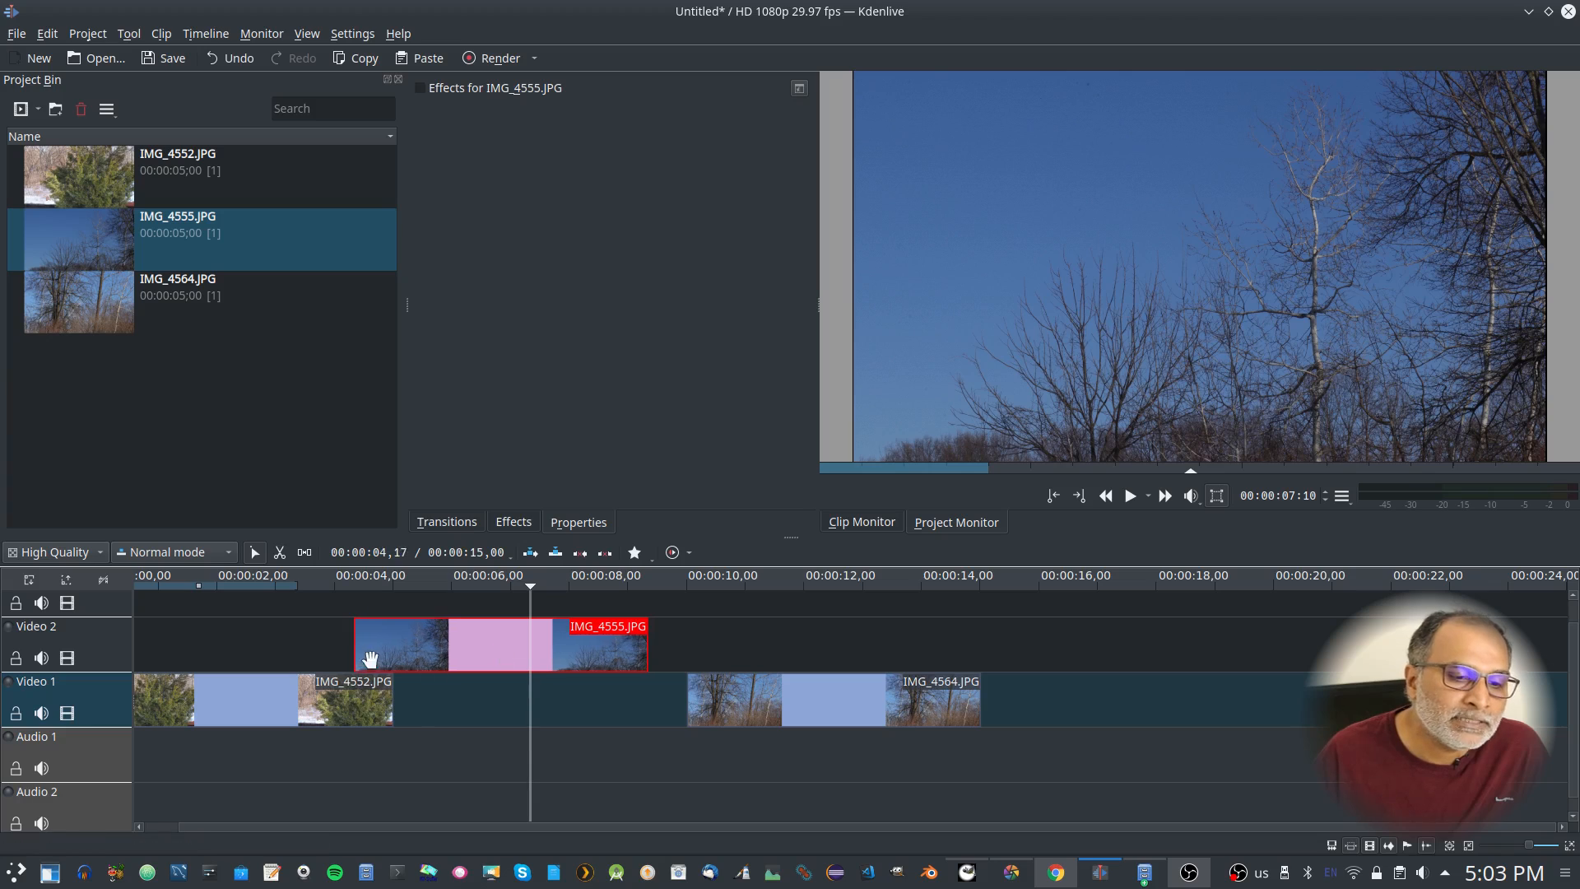
Step: Add a Dissolve transition to the start of IMG_4555.JPG, where it overlaps IMG_4552.JPG
left_click(365, 695)
left_click(380, 663)
left_click(365, 713)
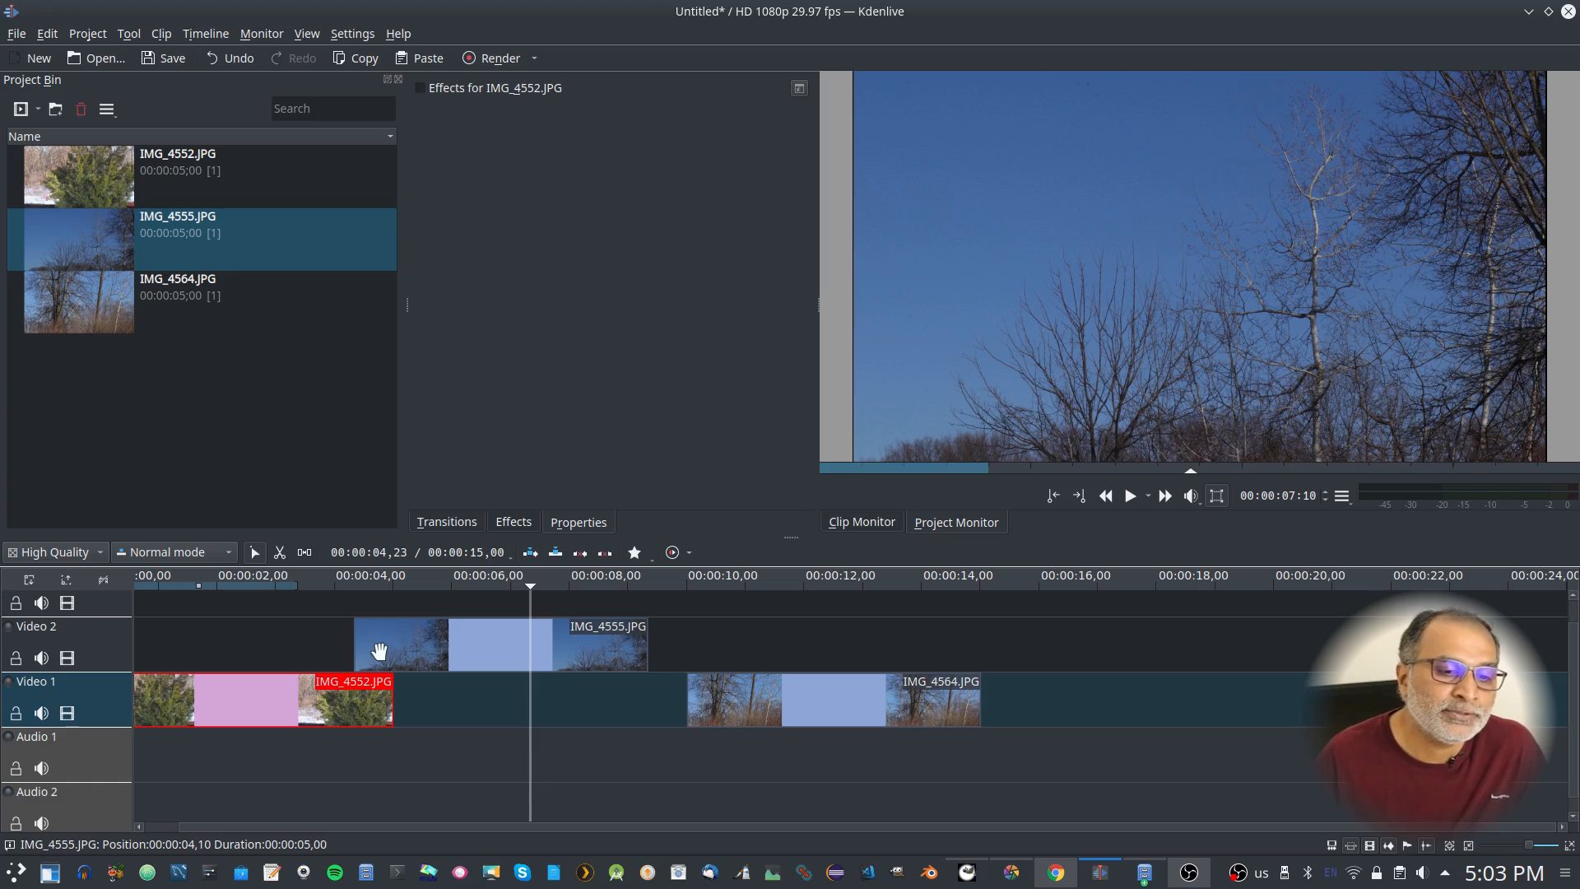
right_click(382, 658)
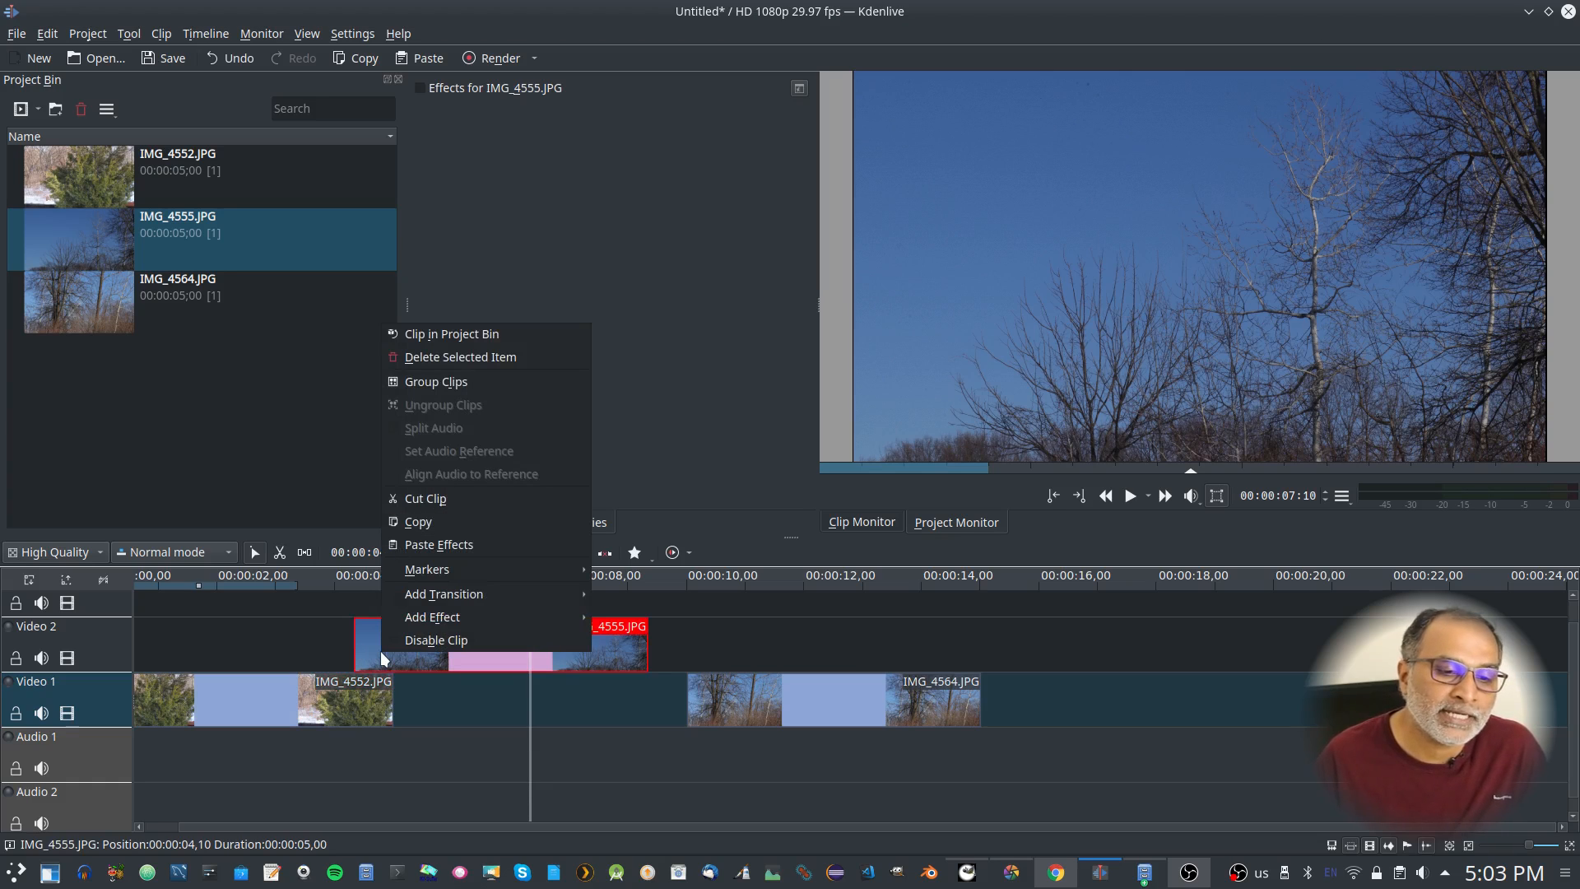
mouse_move(451, 594)
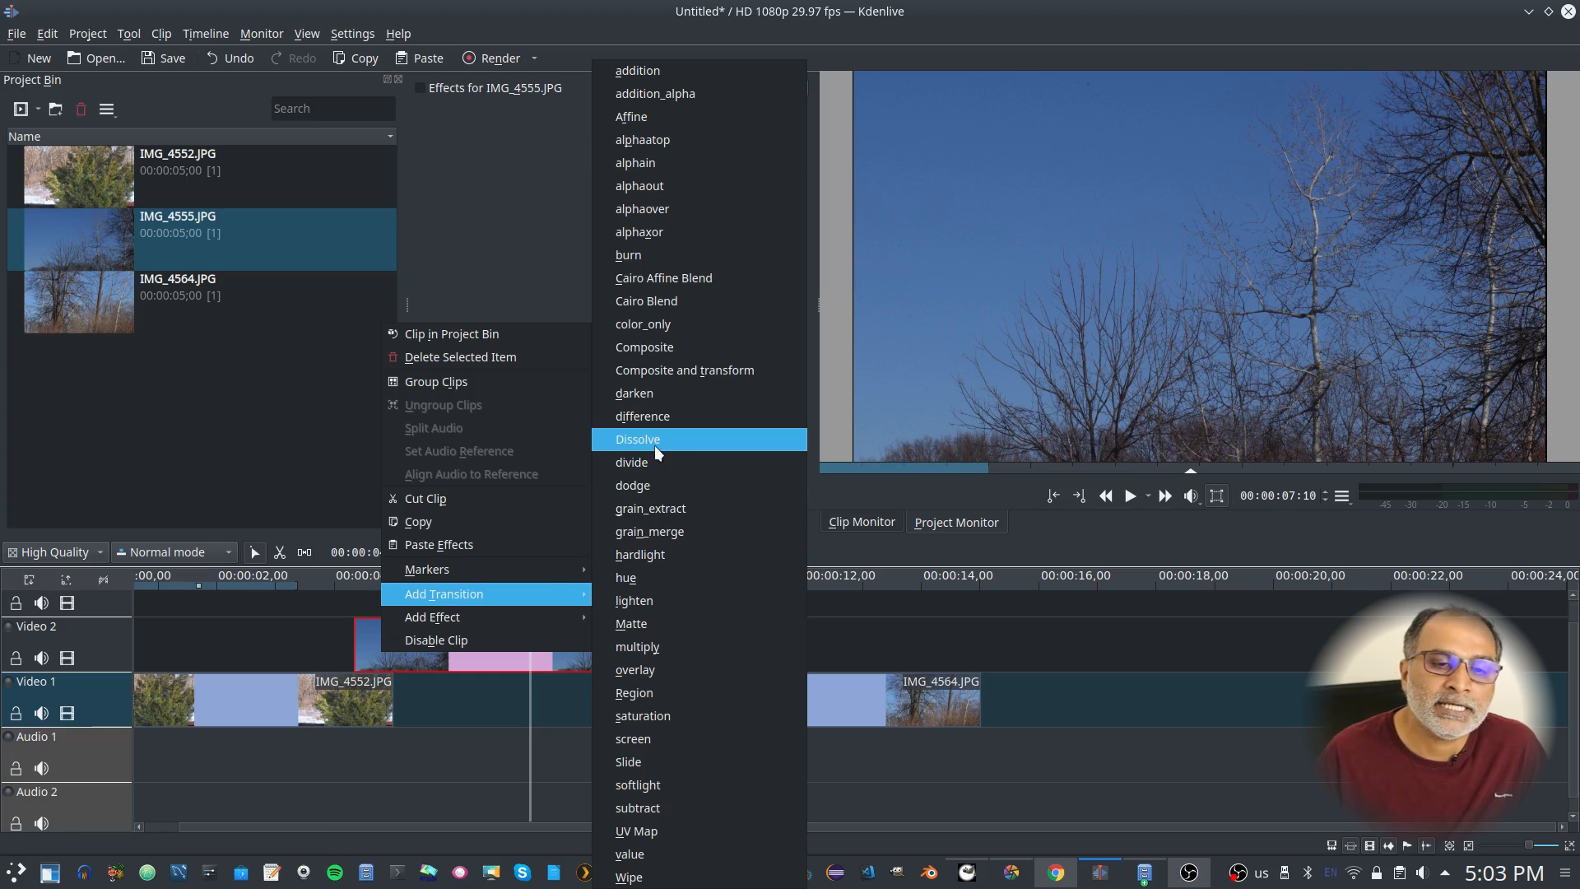
left_click(654, 446)
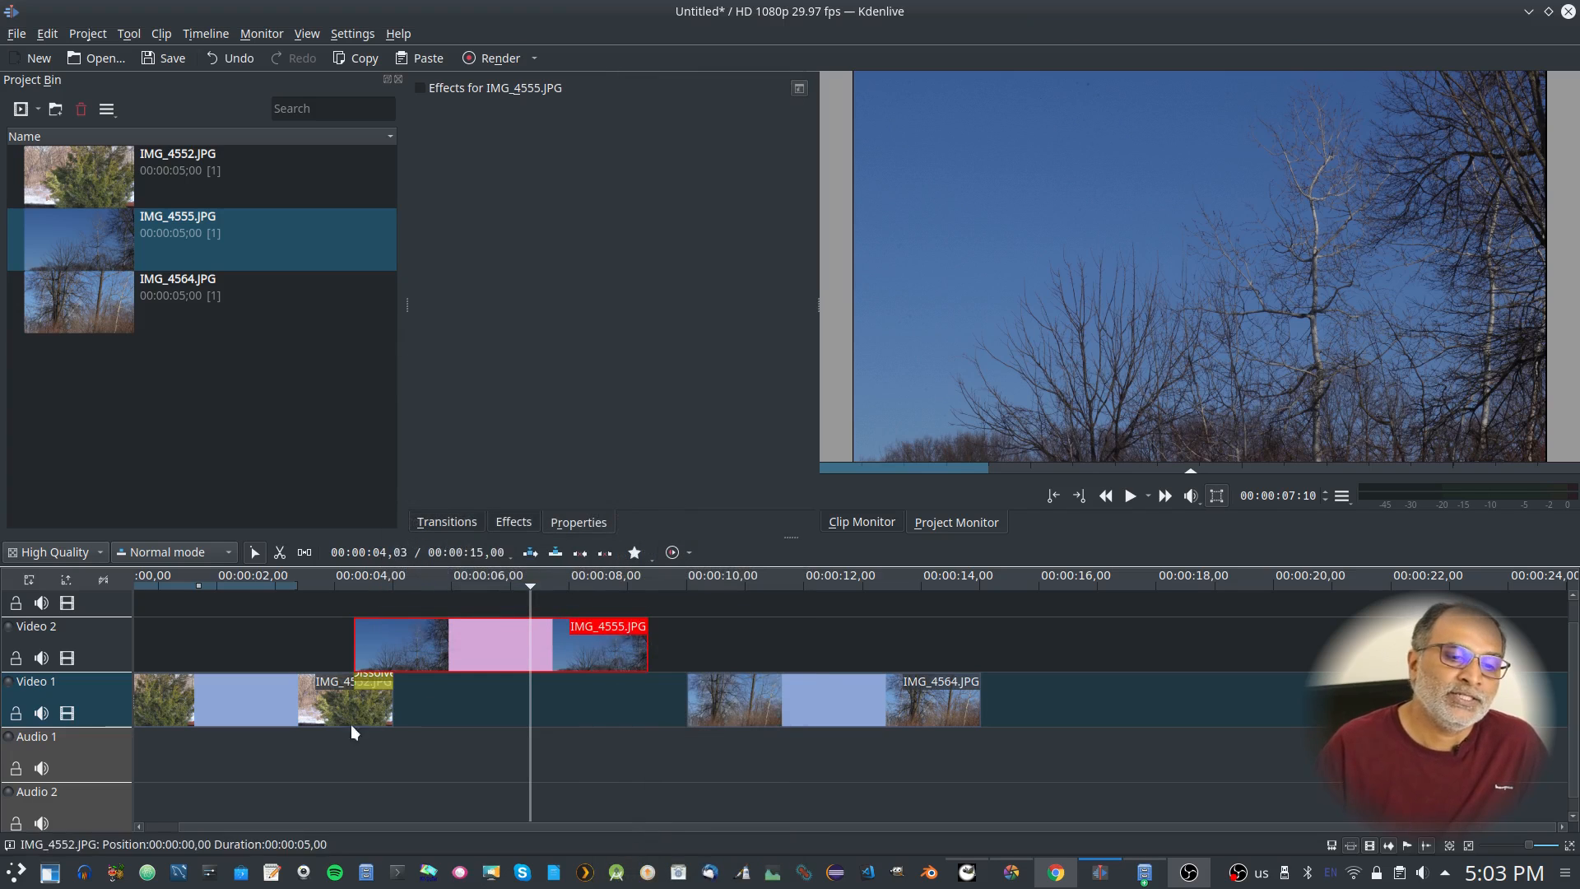
Step: Inspect the Dissolve transition's settings and play the timeline across the overlap from just before it
left_click(372, 680)
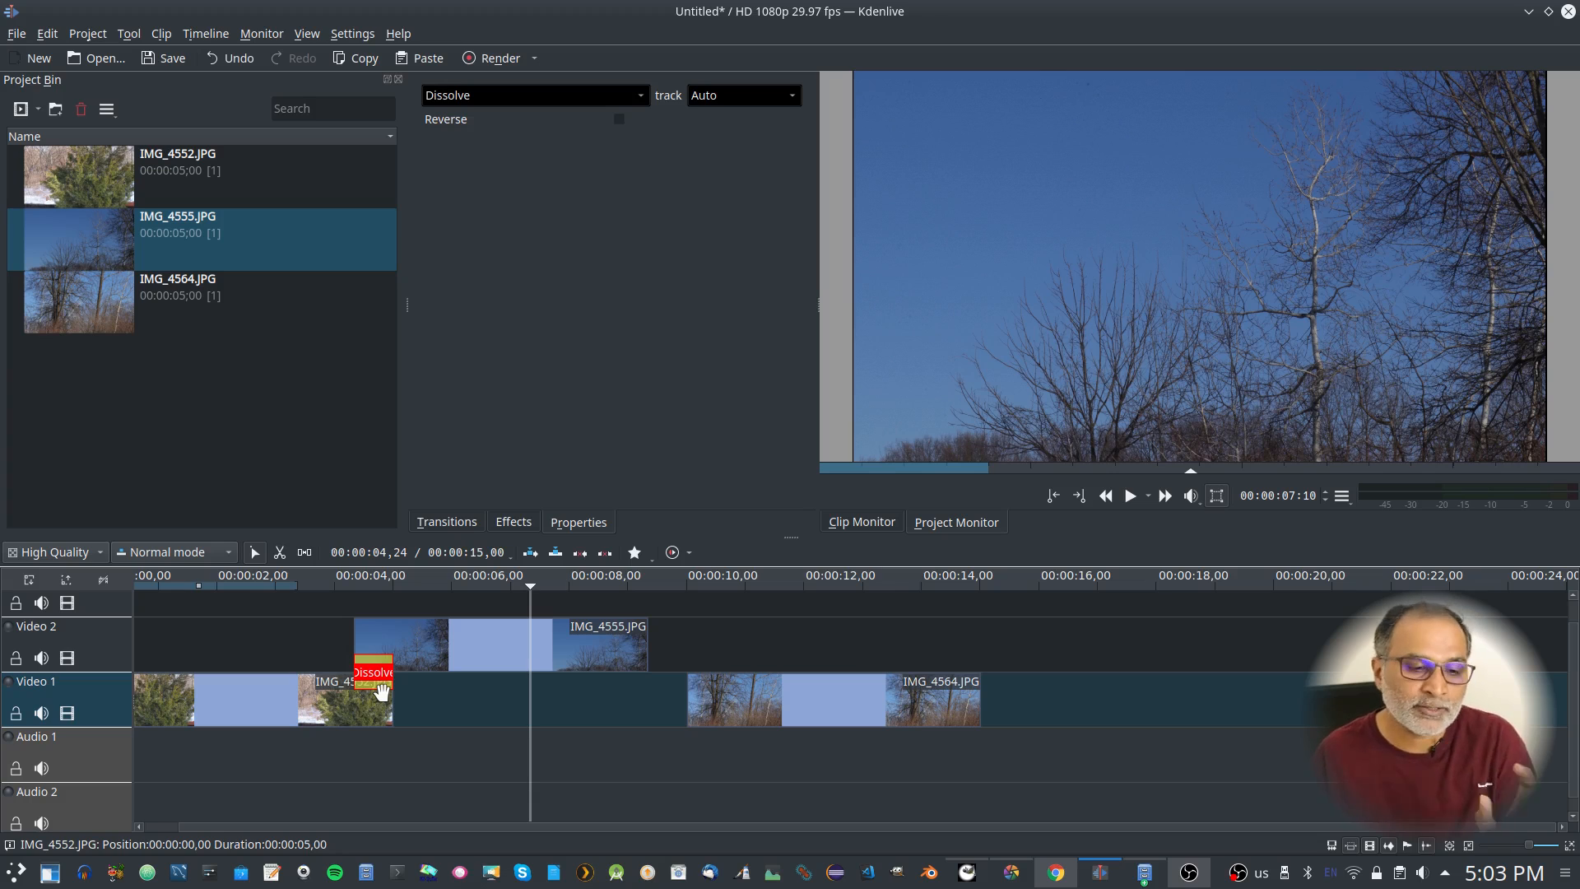
left_click(338, 634)
left_click(1131, 496)
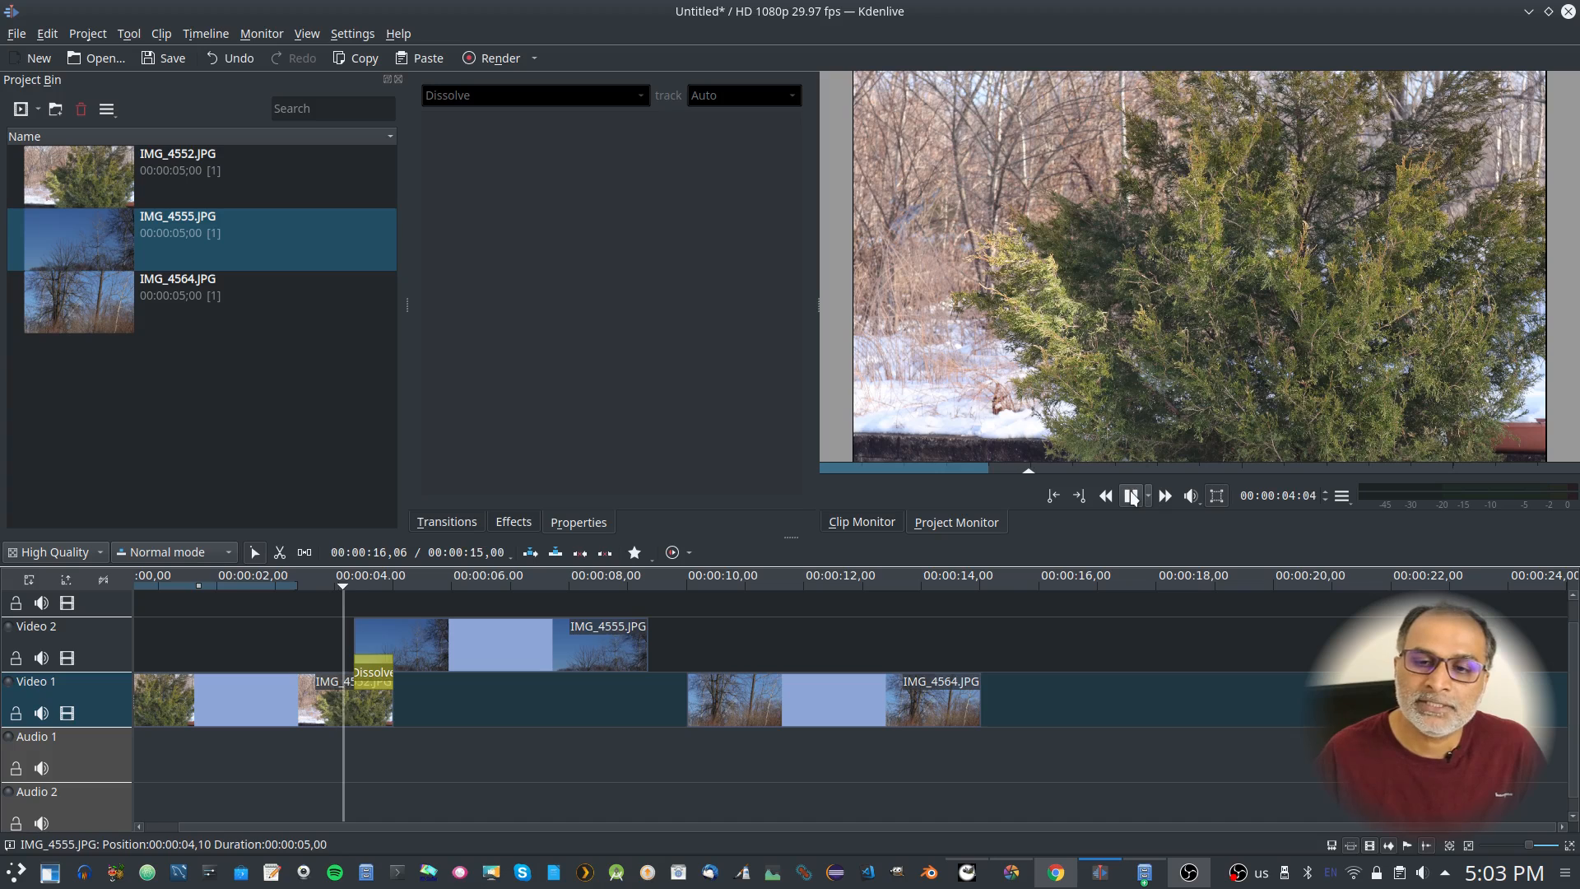
left_click(1132, 497)
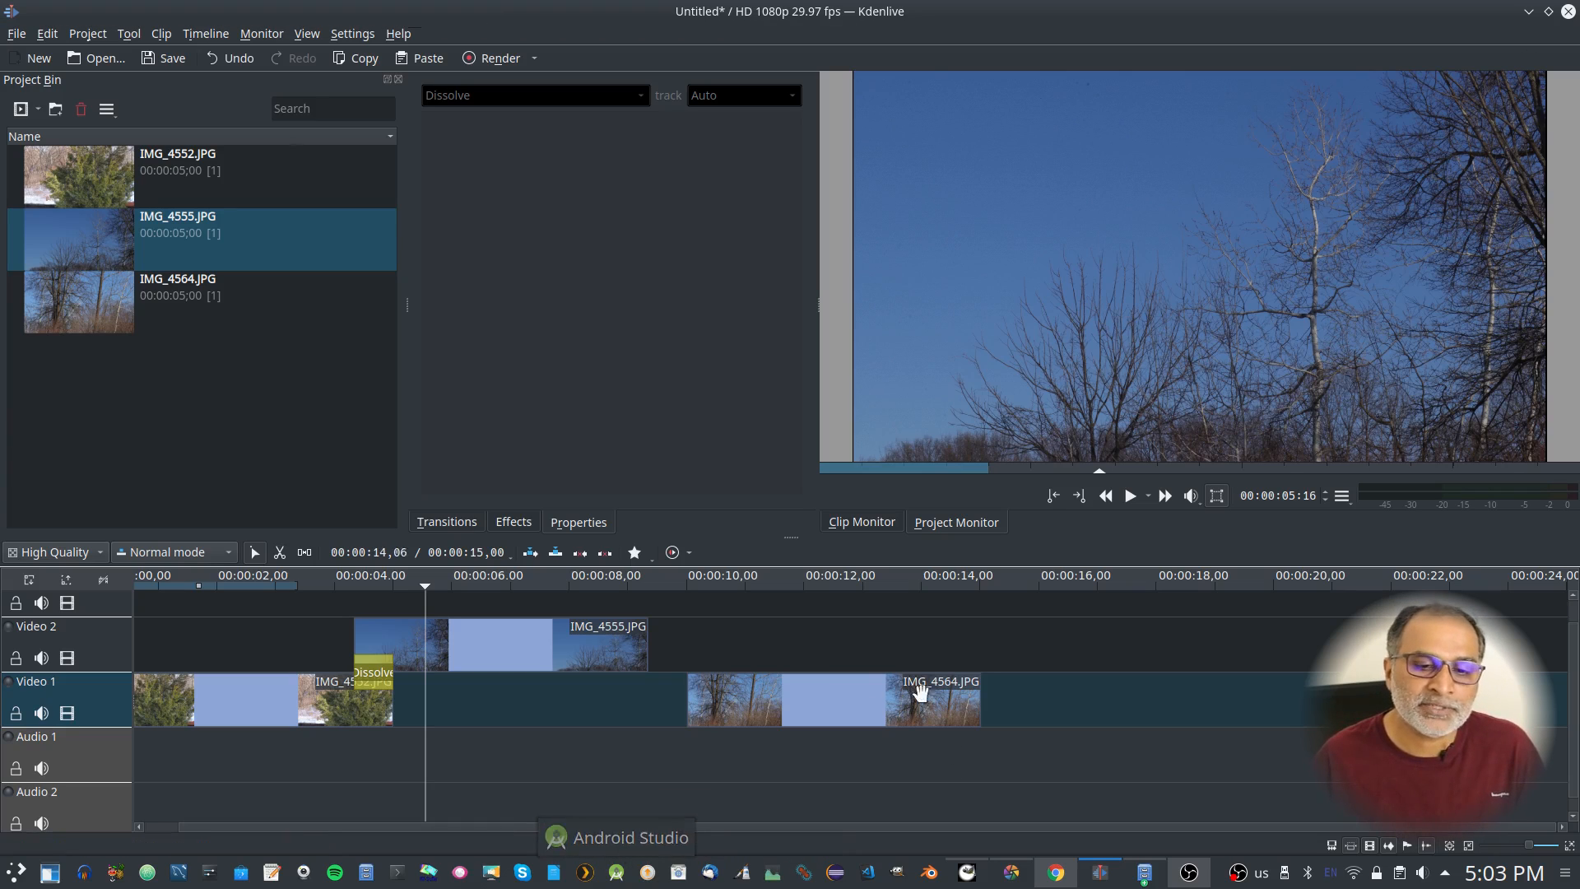
Step: Move IMG_4564.JPG on Video 1 to start at 00:00:08,18, overlapping the end of IMG_4555.JPG, and add a Dissolve transition at that overlap
left_click_drag(862, 697, 780, 697)
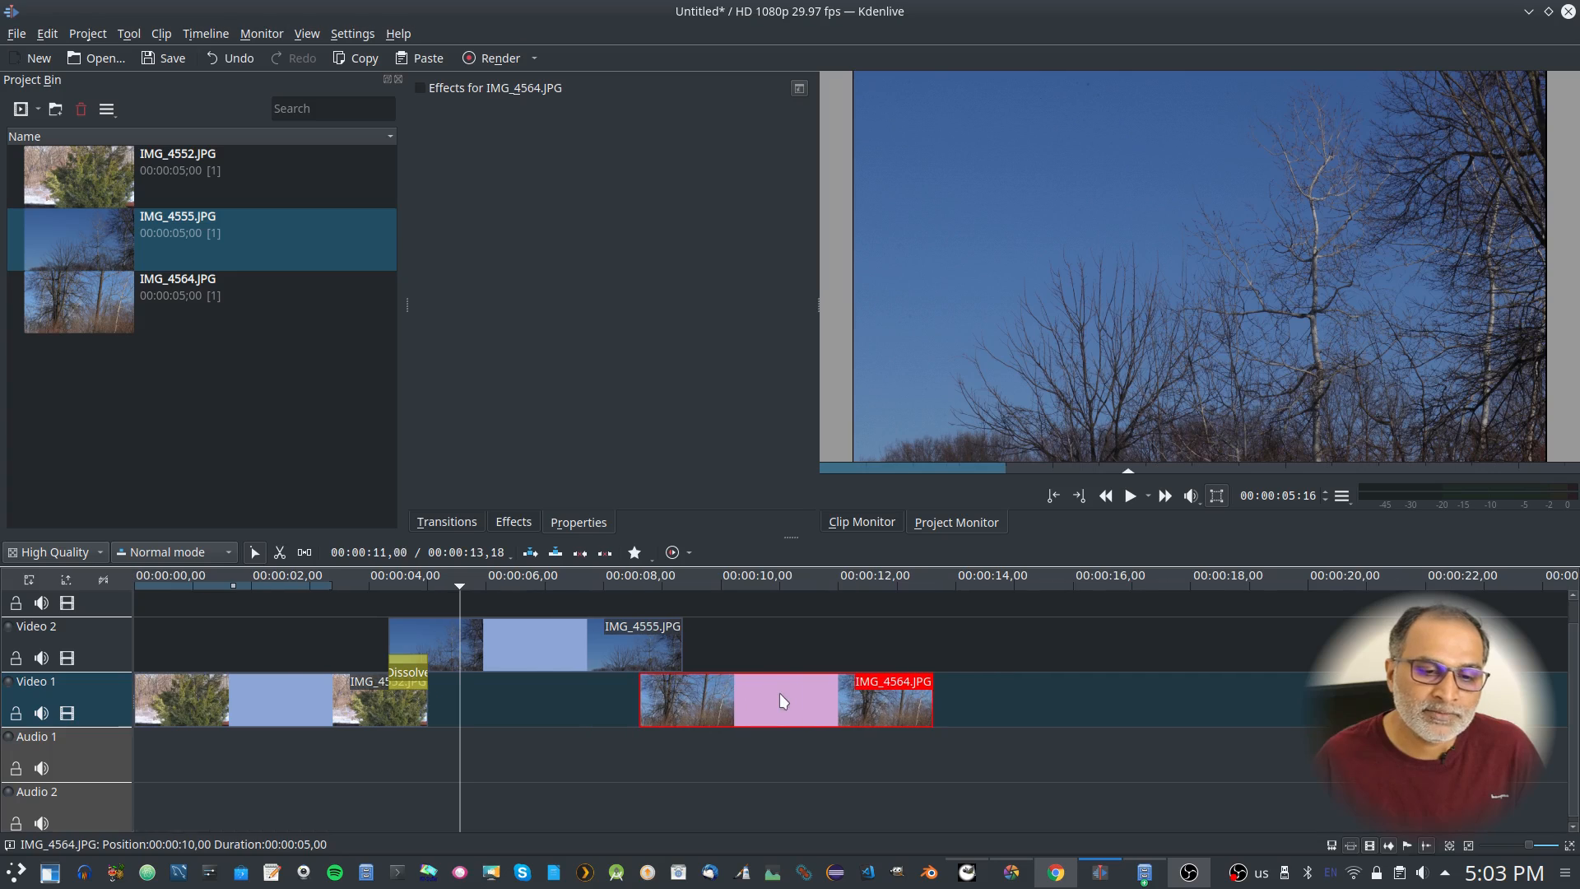
right_click(665, 656)
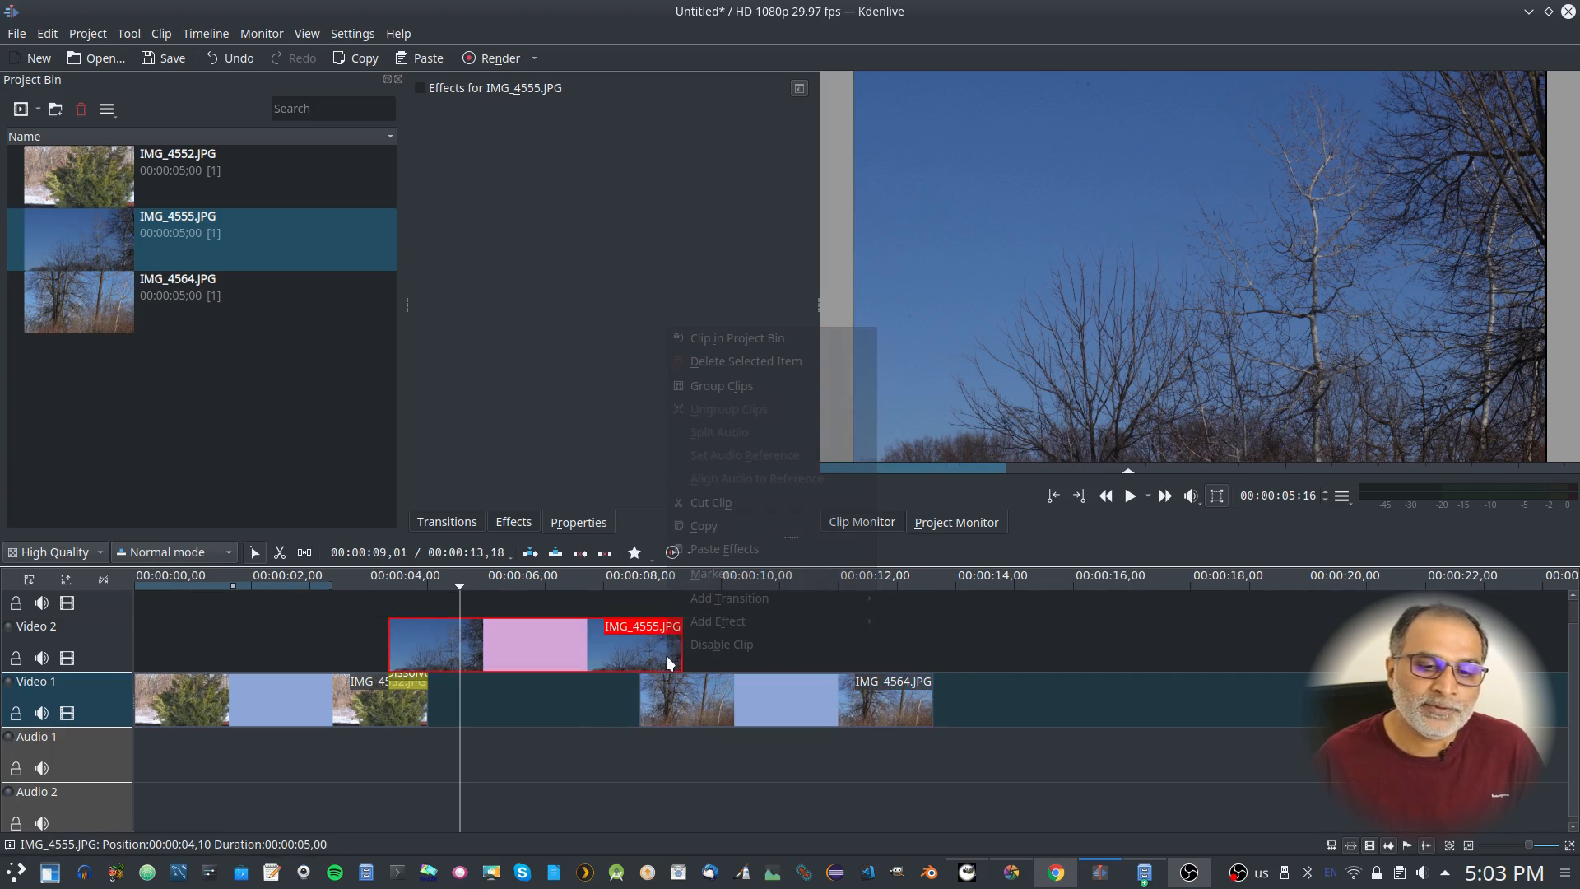
mouse_move(728, 606)
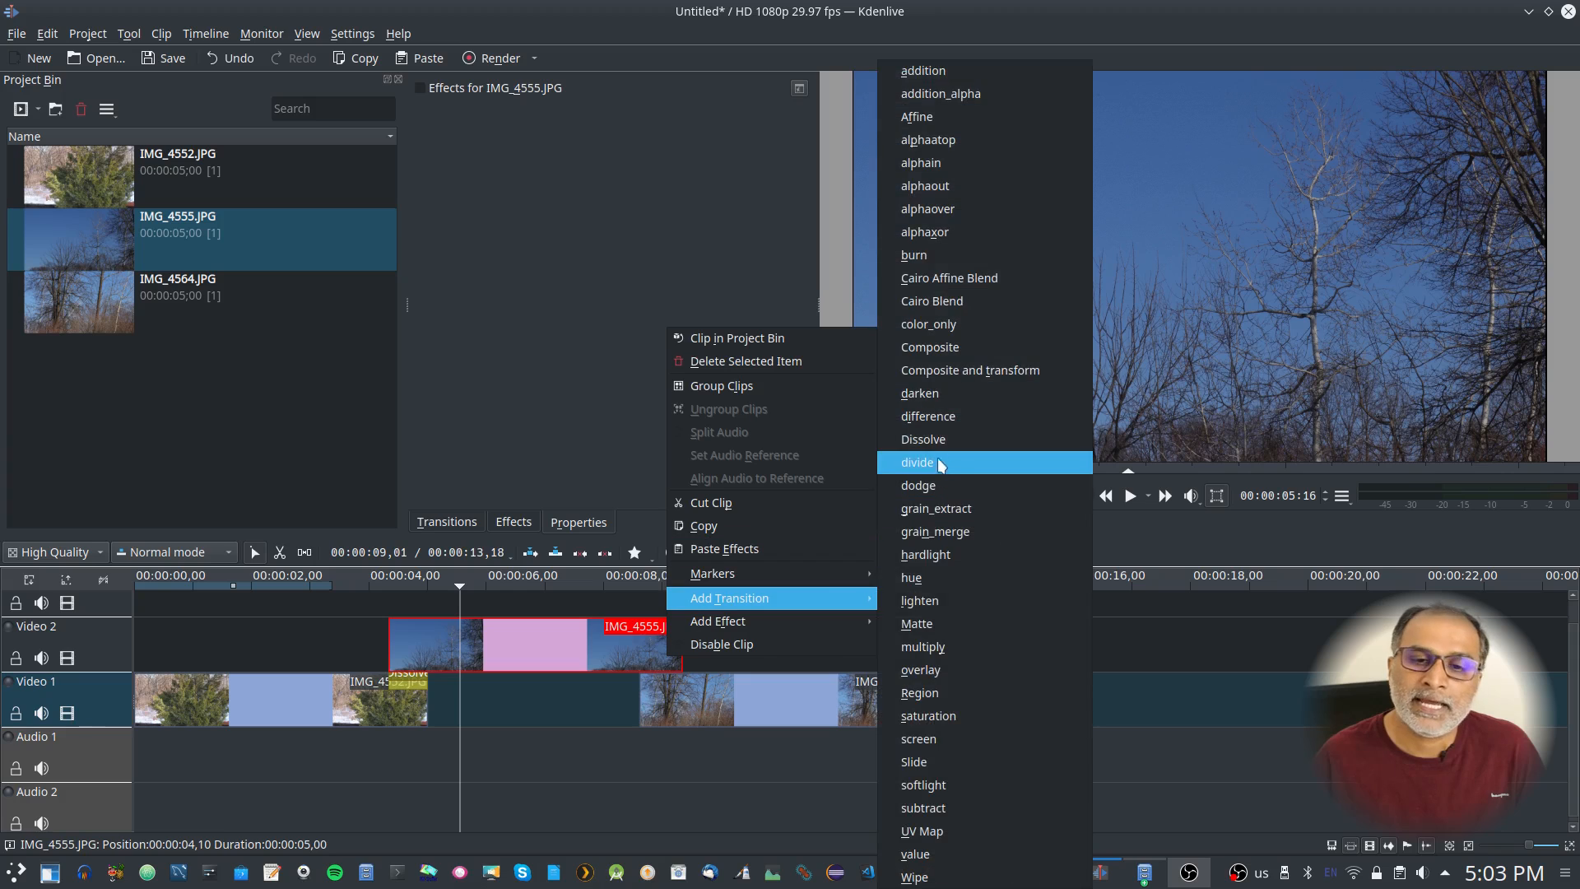
left_click(941, 442)
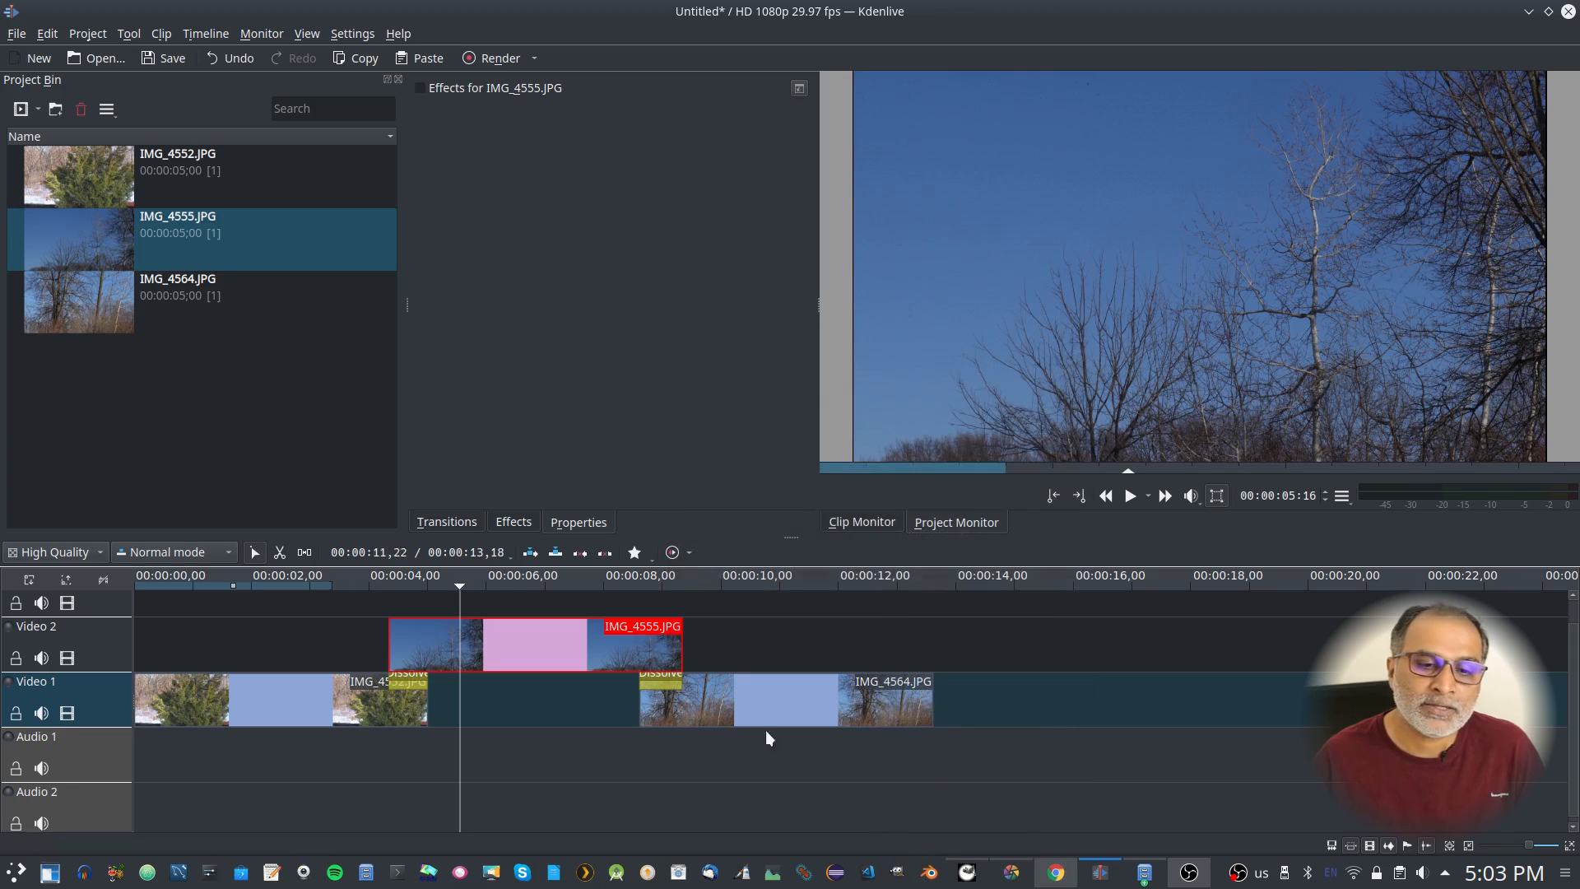
Step: Inspect the second Dissolve transition's settings and play the timeline across the overlap from IMG_4555.JPG to IMG_4564.JPG
left_click(672, 683)
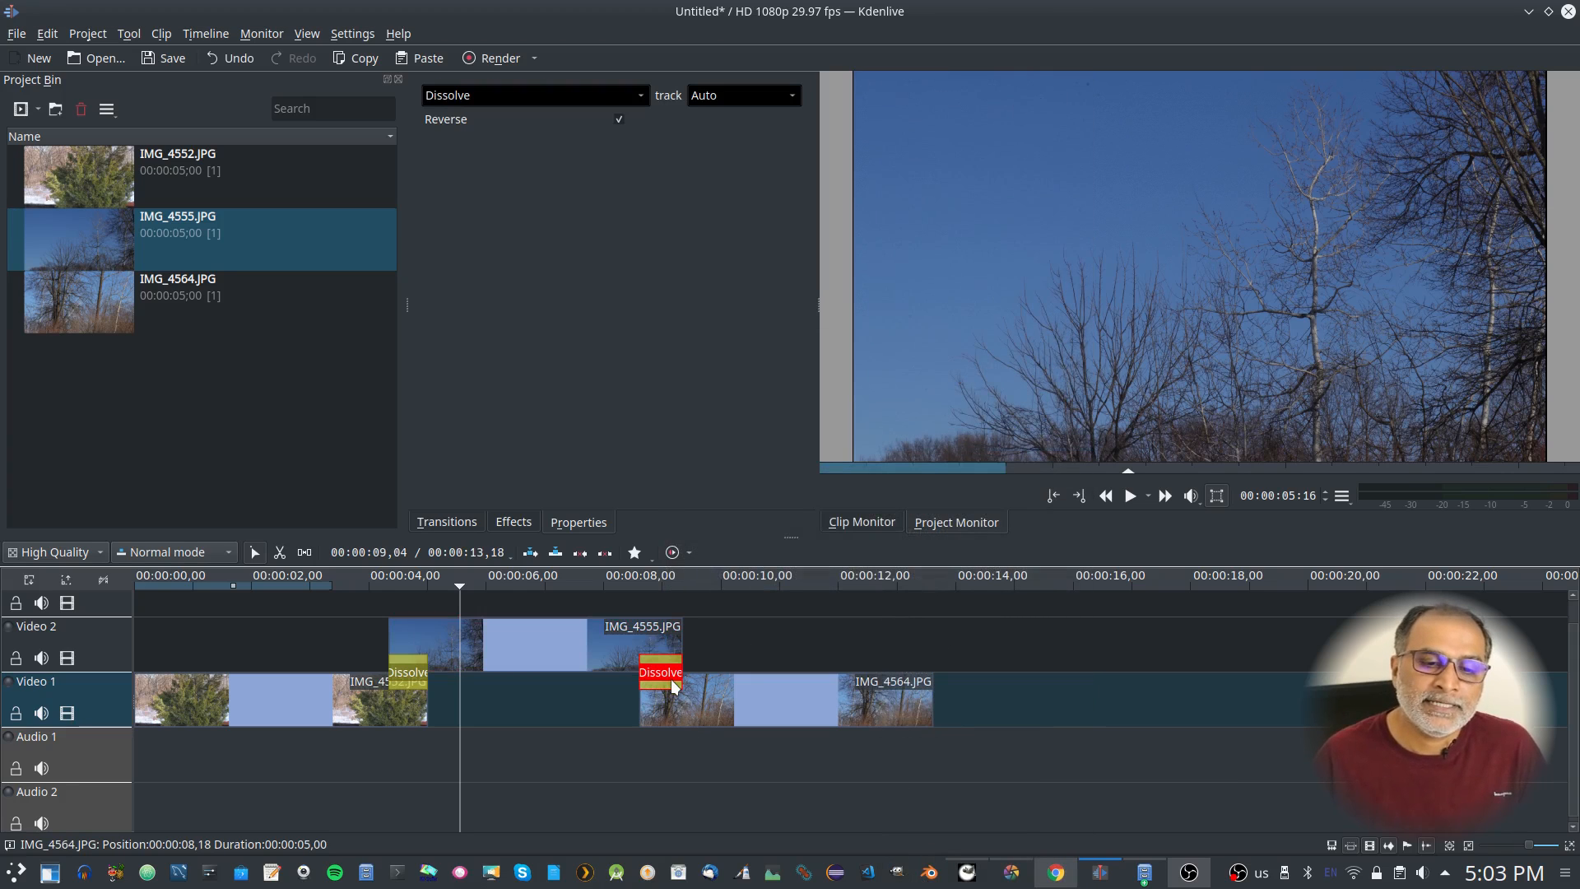
left_click(628, 699)
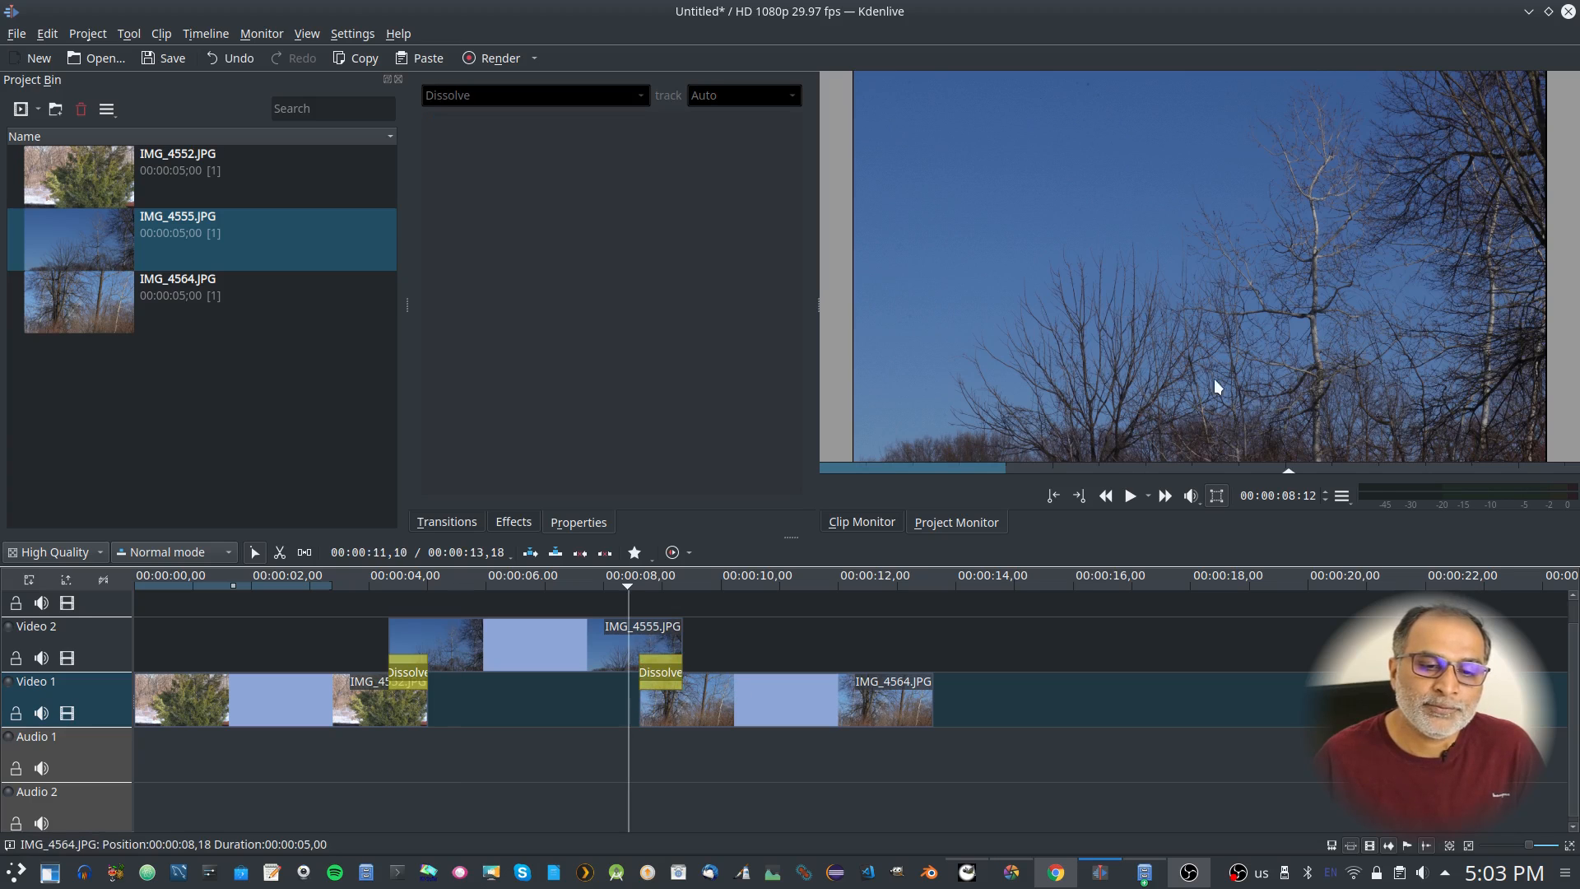
left_click(1130, 497)
left_click(1130, 496)
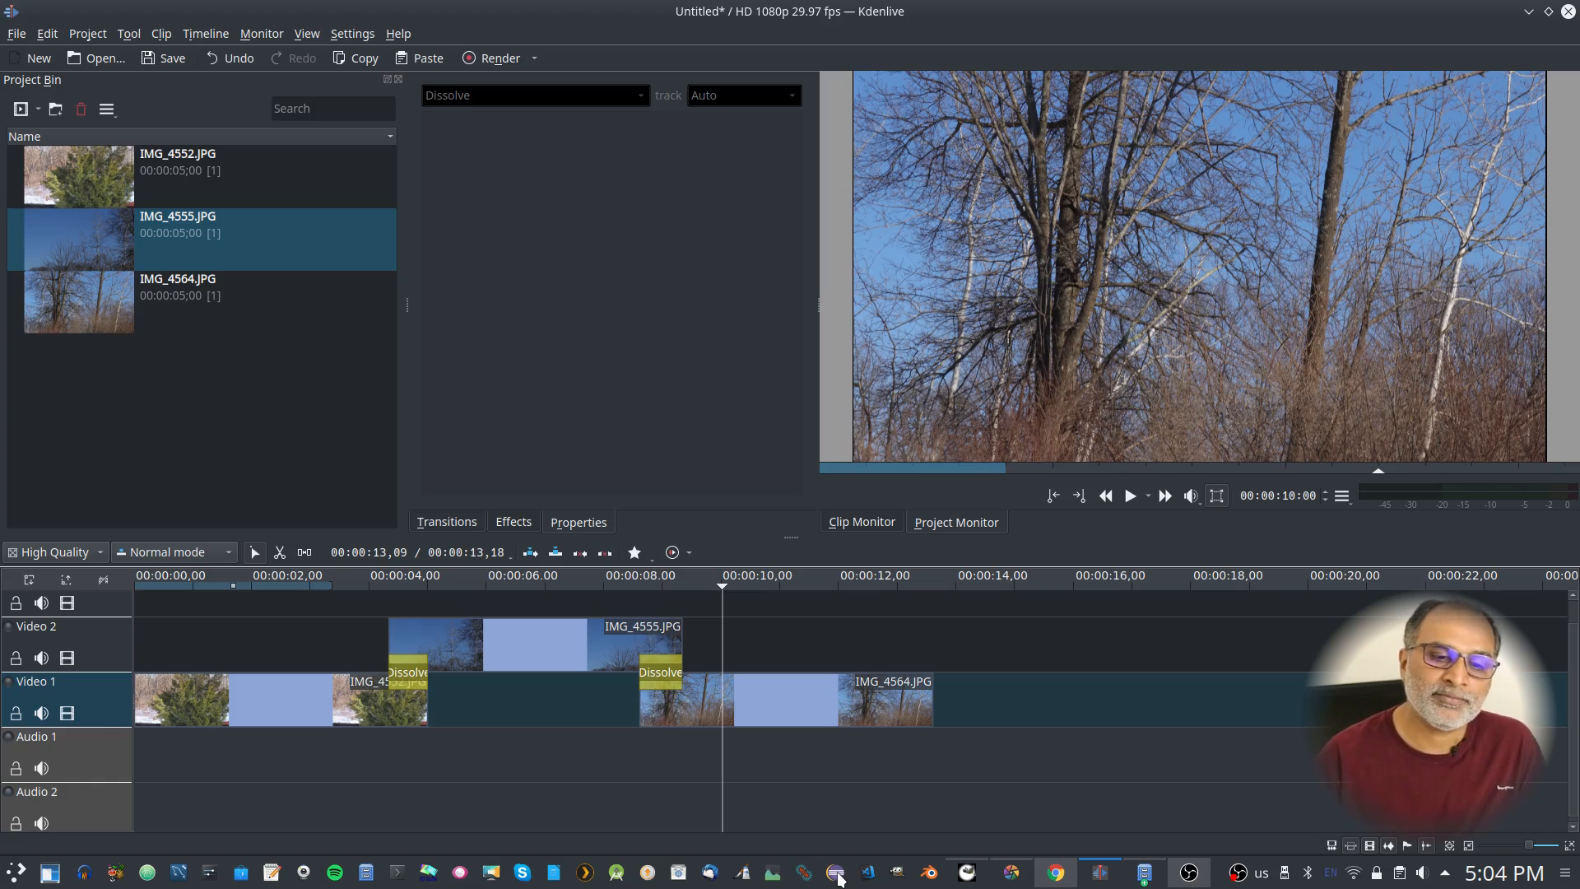
Step: Return the playhead to the start of the timeline and briefly play the opening of IMG_4552.JPG
left_click(670, 683)
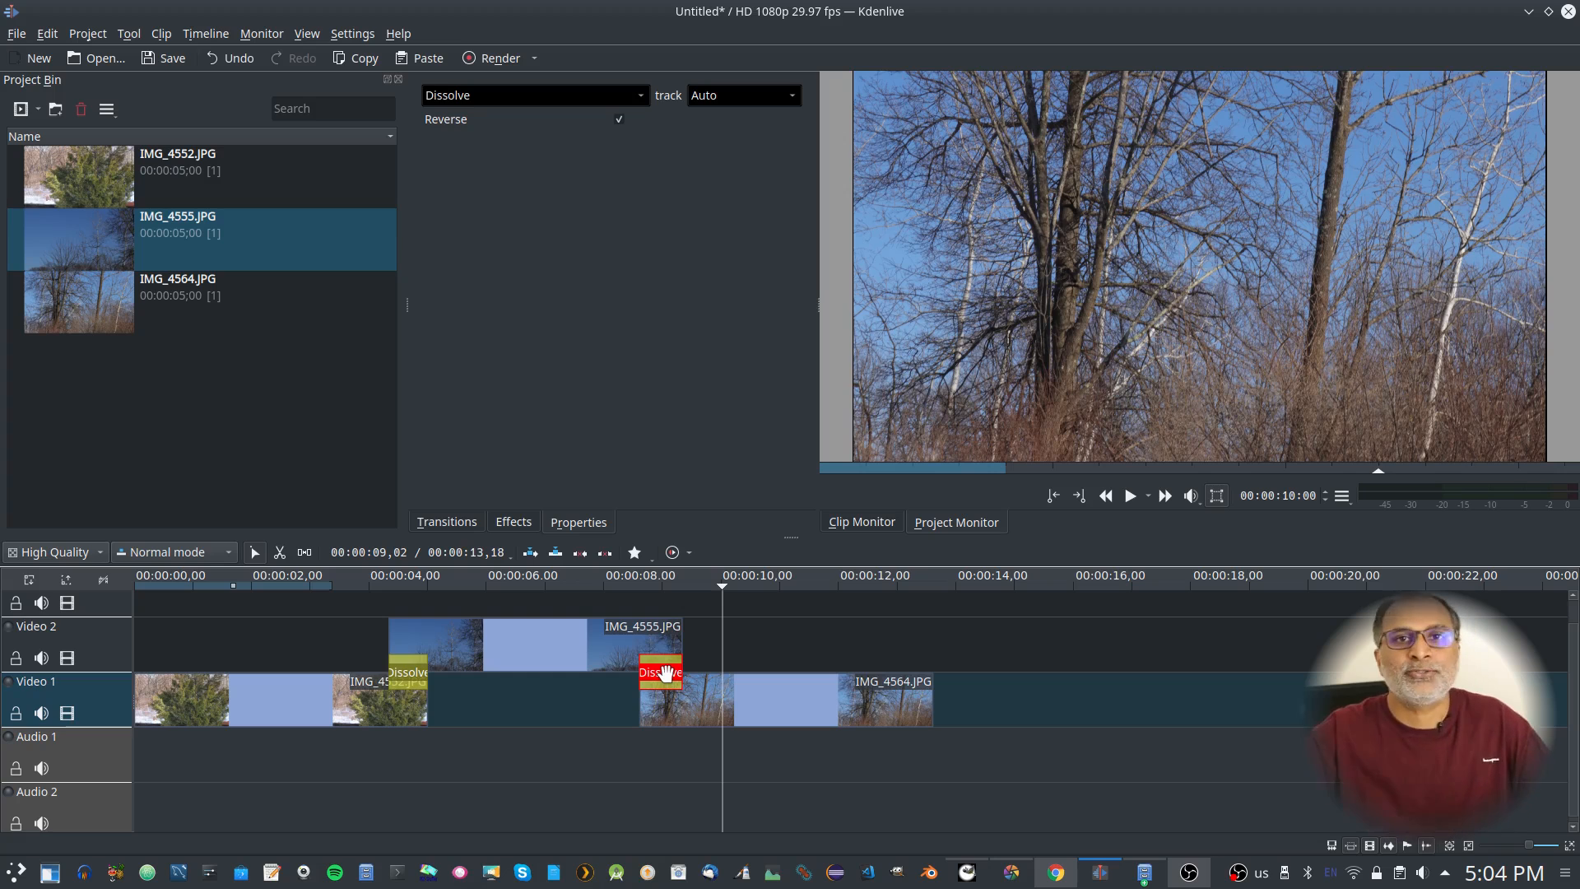
left_click_drag(158, 649, 103, 644)
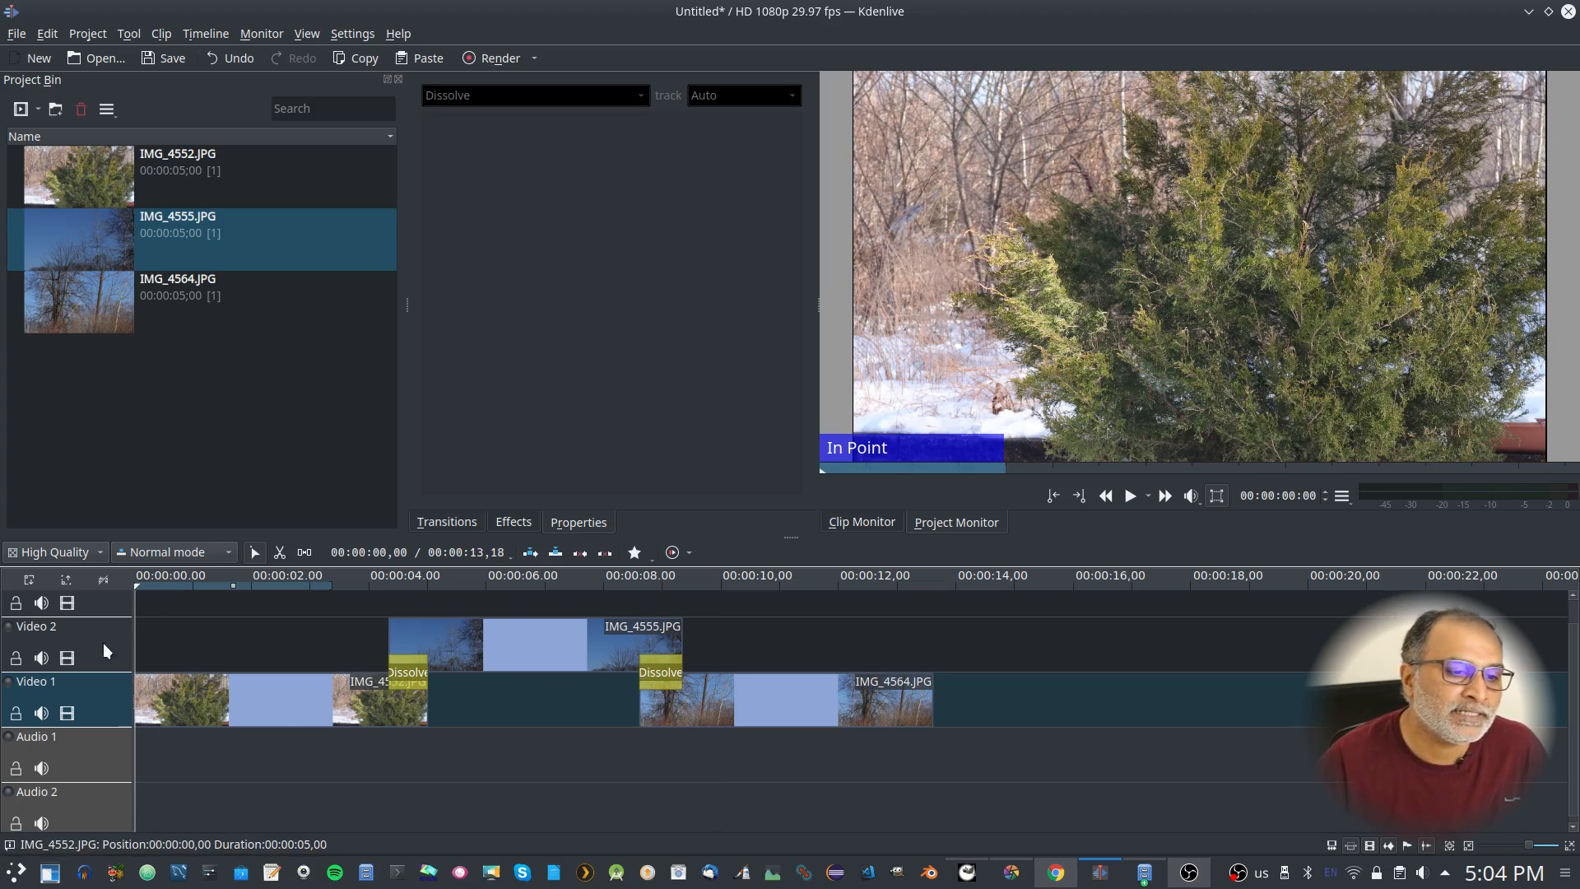
left_click(1131, 495)
left_click(1131, 495)
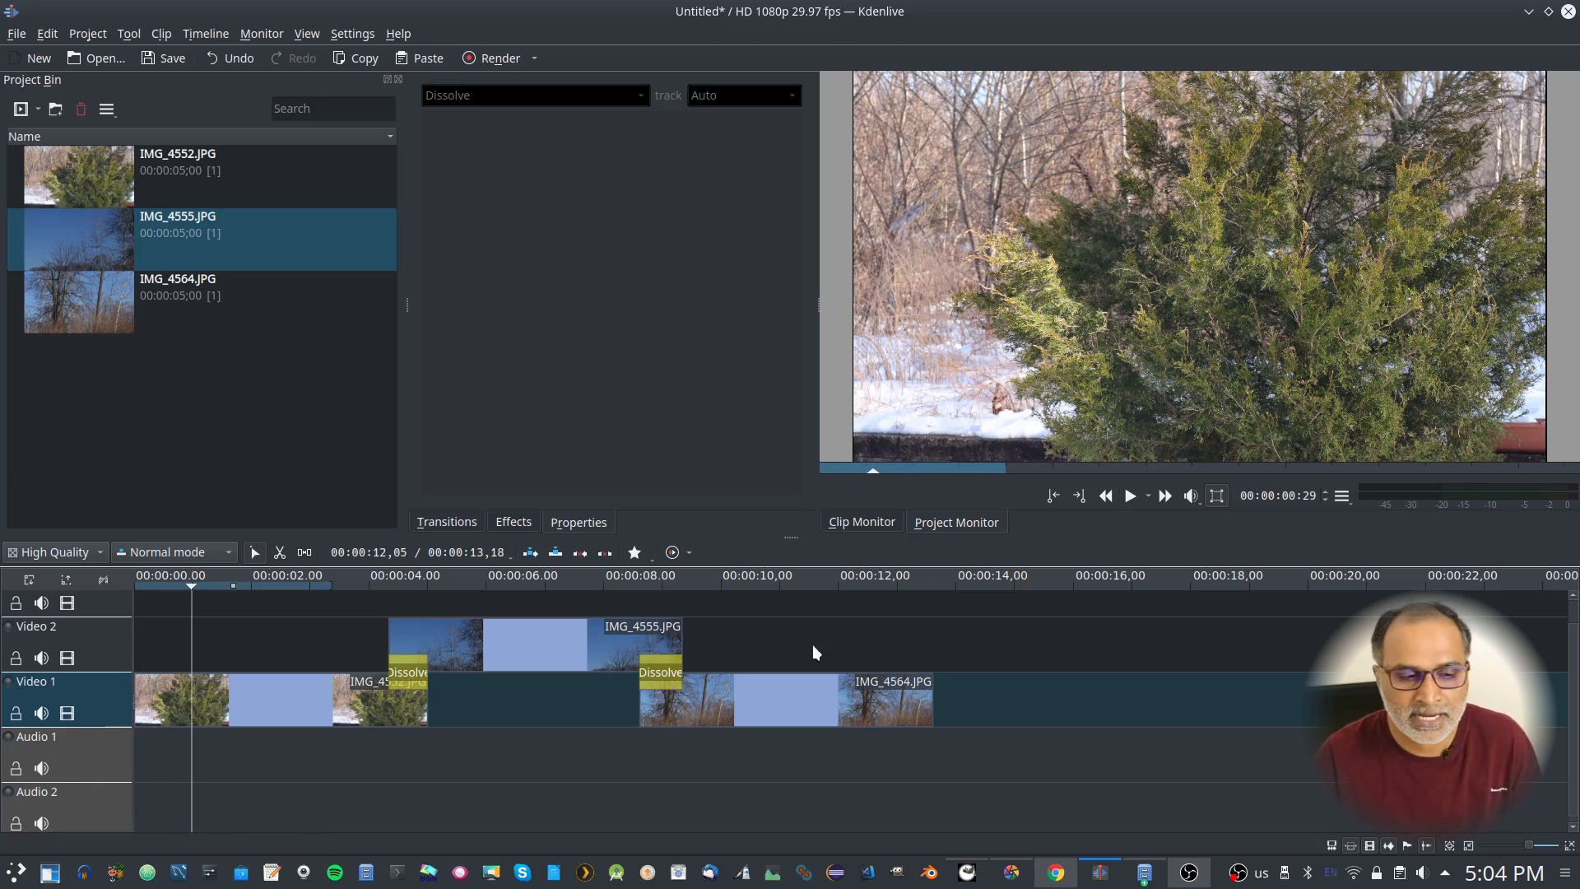
Step: Add a Fade from Black lasting 18 frames to the start of IMG_4552.JPG and play the opening from the beginning
left_click(150, 682)
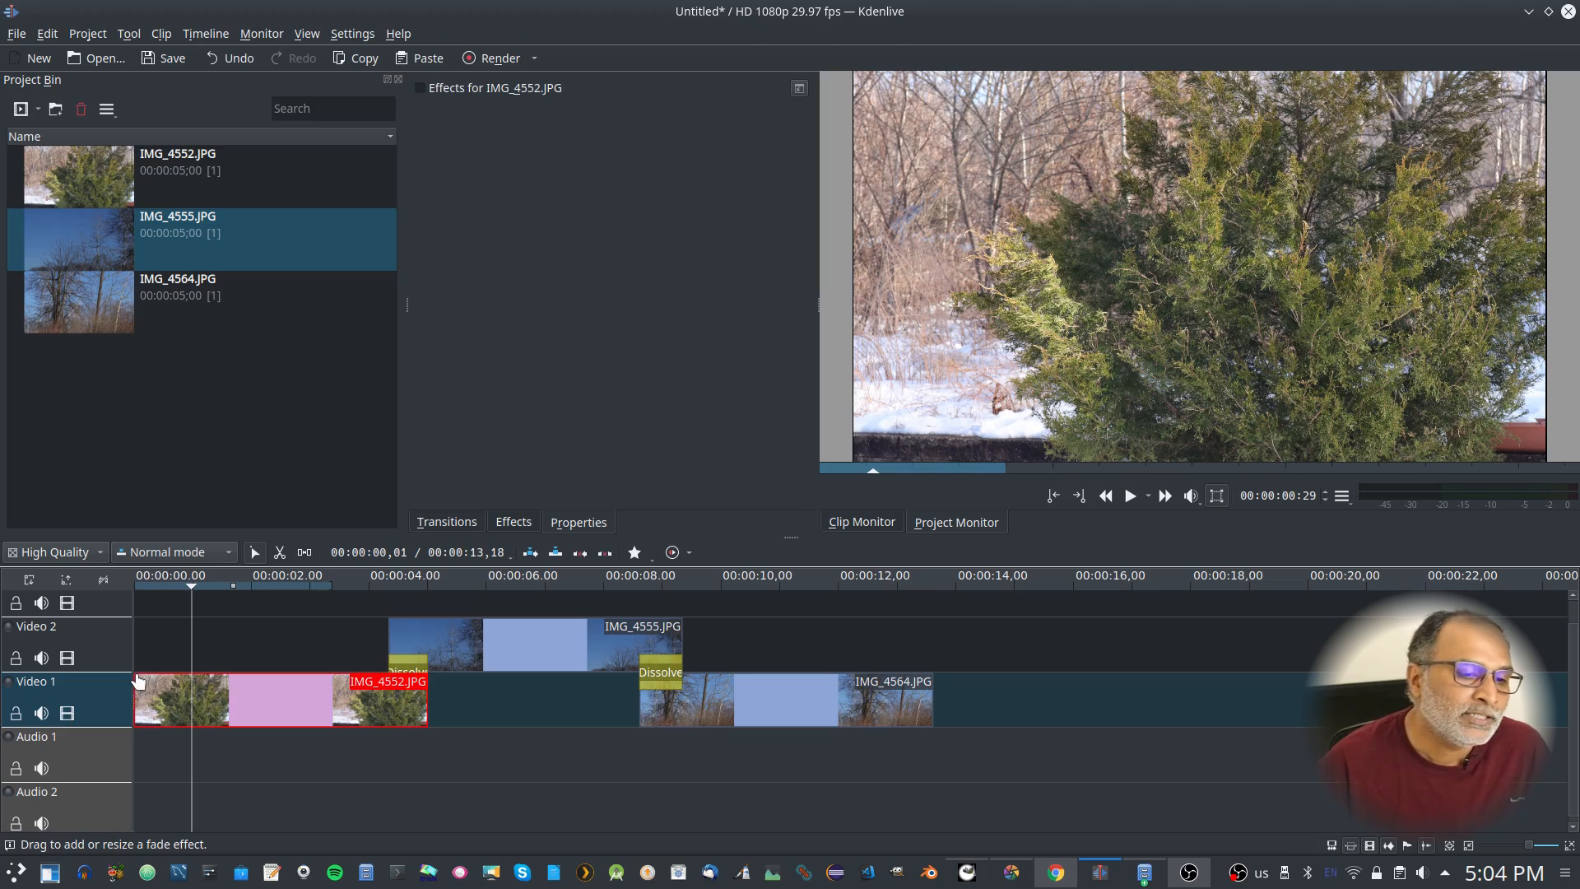
left_click_drag(151, 682, 171, 683)
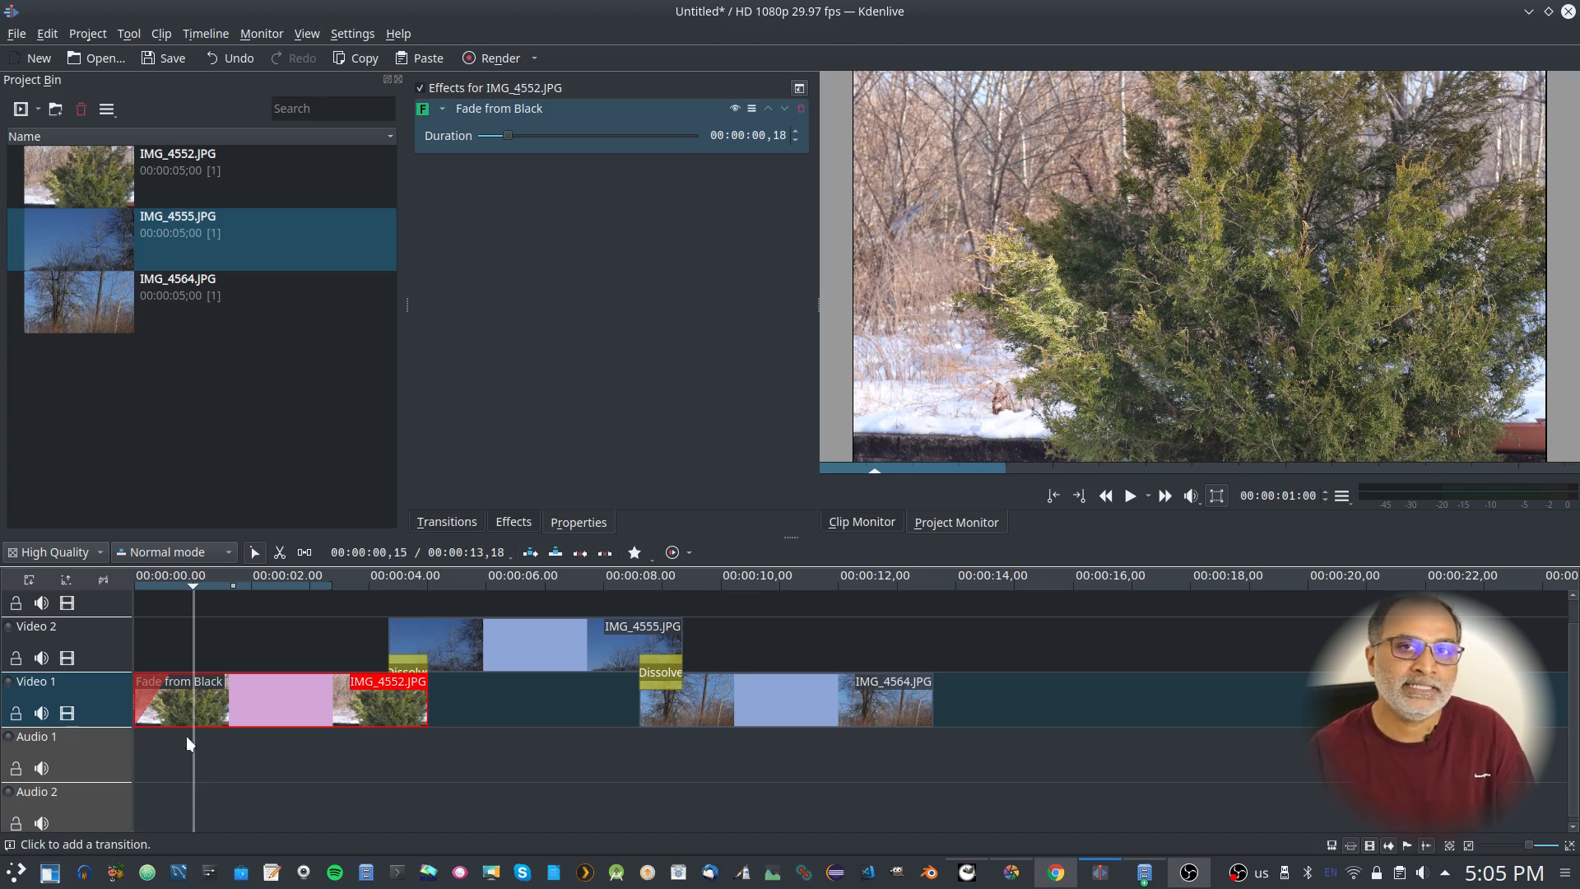
left_click_drag(192, 620, 99, 619)
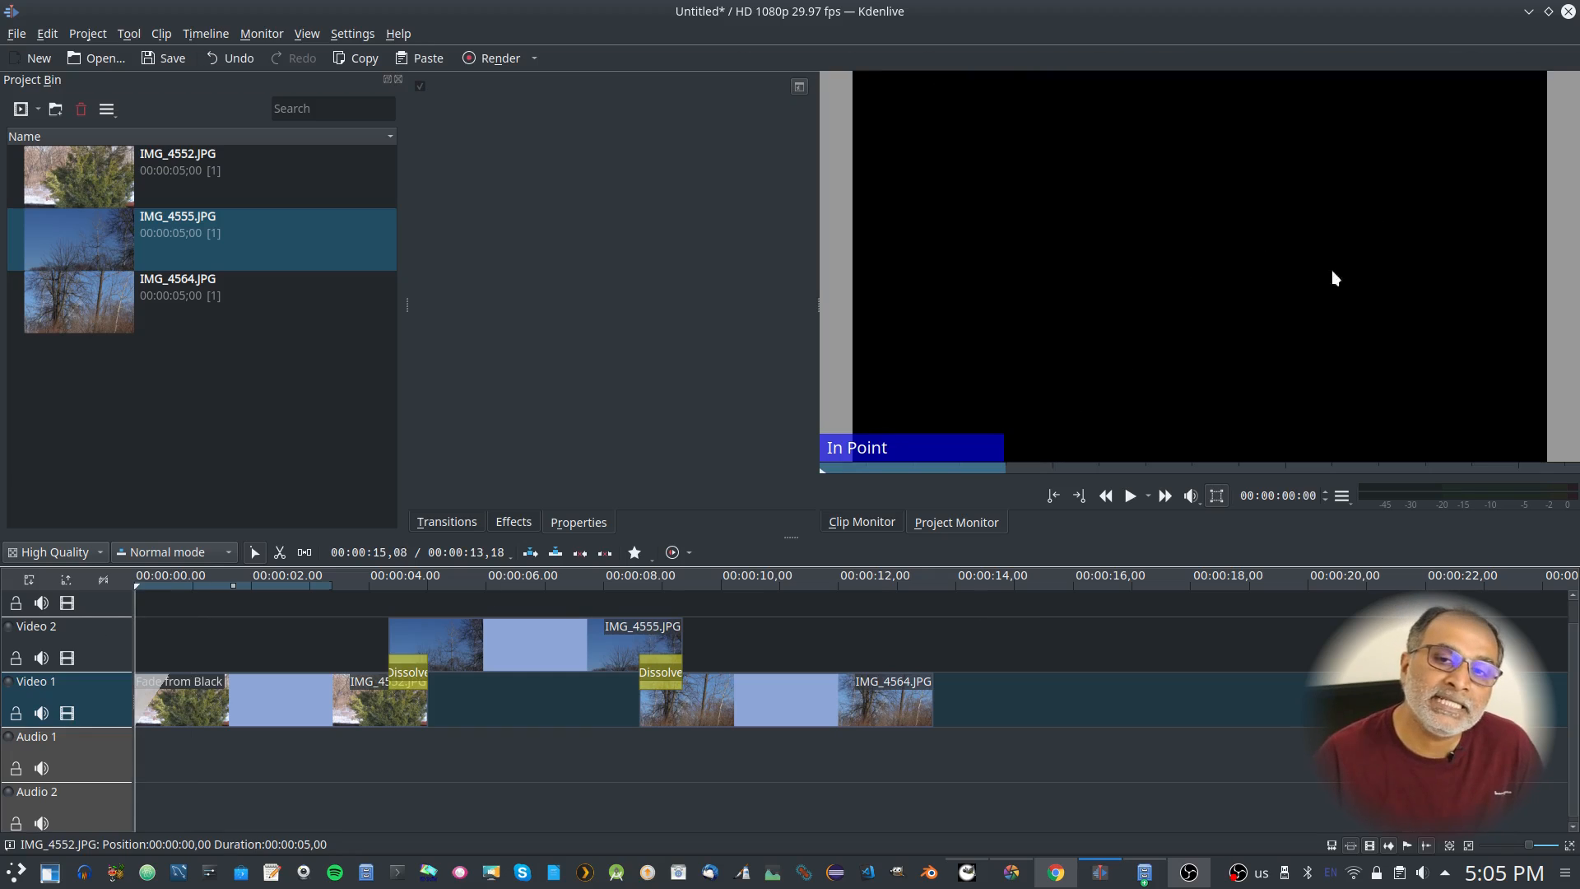
left_click(1131, 496)
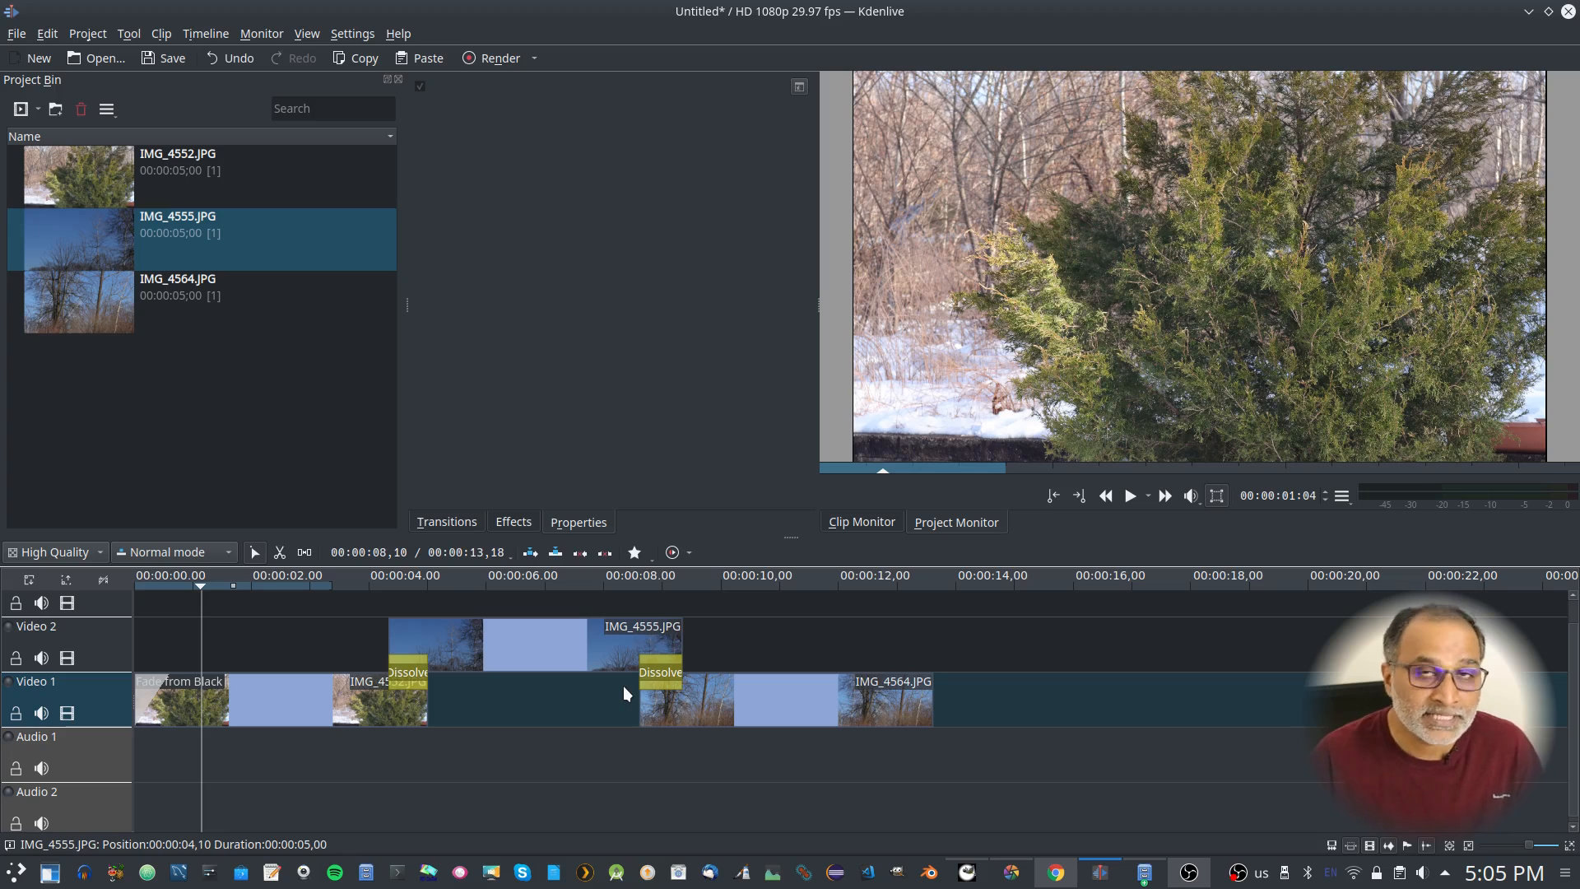
Step: Add a Fade to Black lasting 18 frames to the end of IMG_4564.JPG and play the last seconds of the sequence
left_click(910, 682)
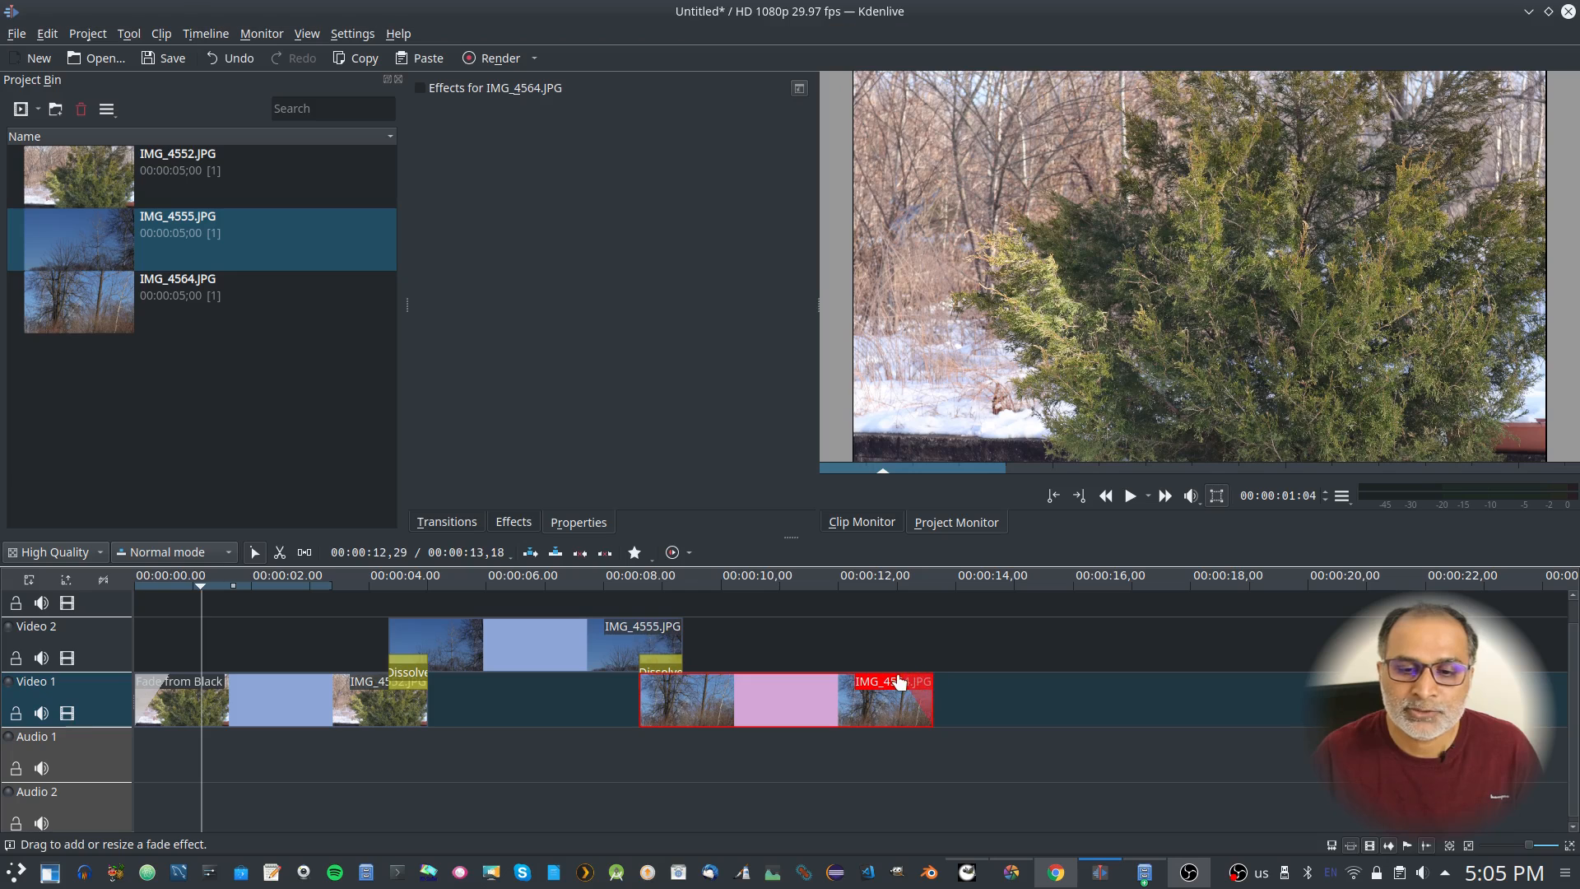
left_click_drag(899, 681, 898, 682)
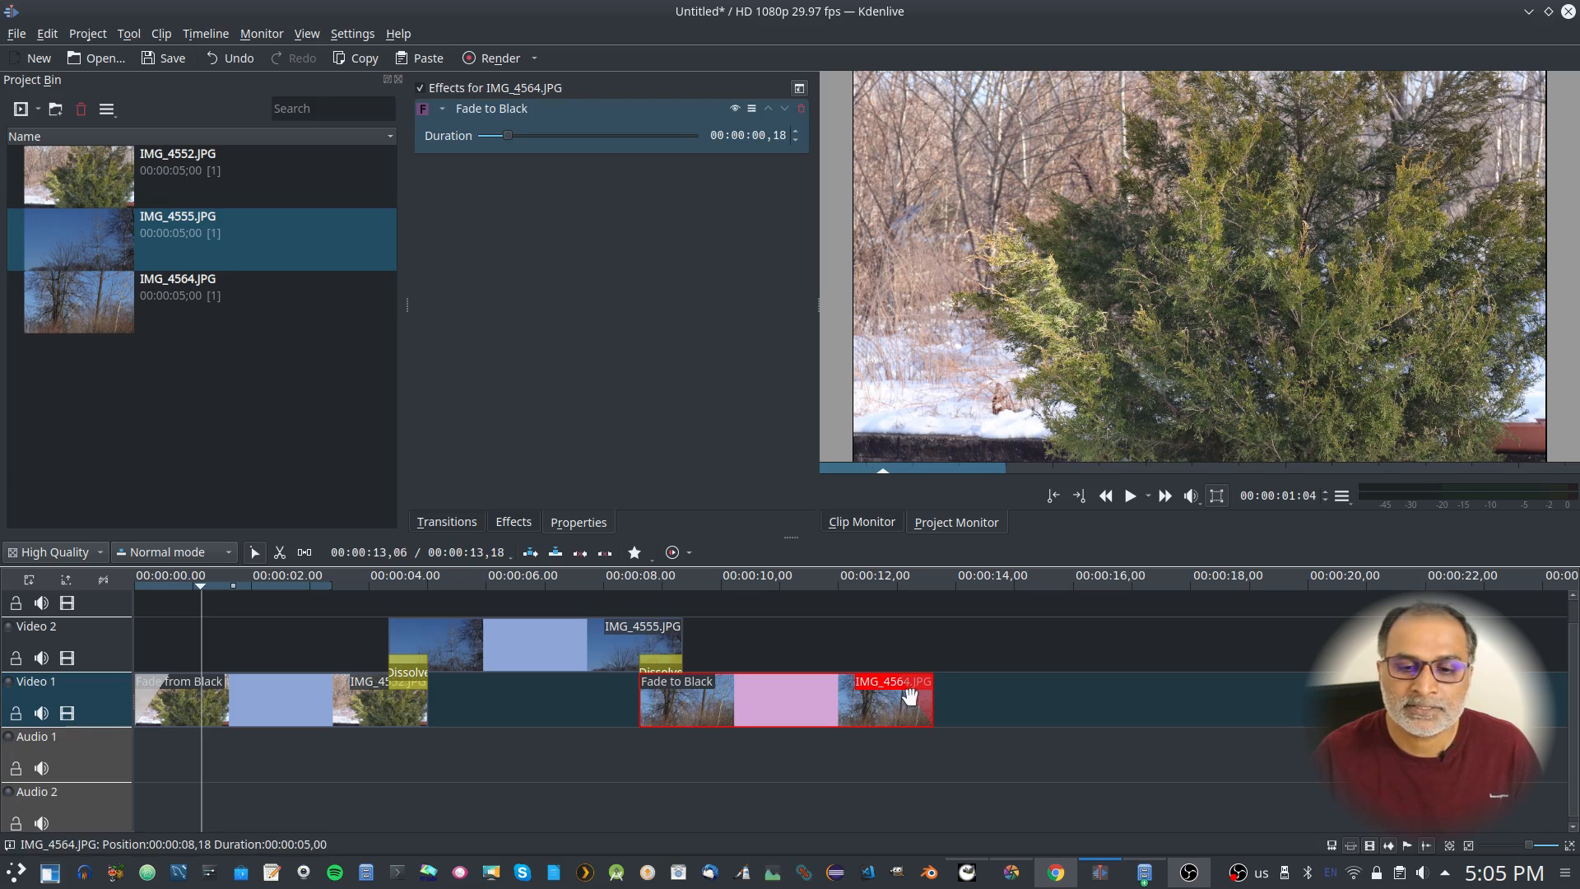
left_click(874, 641)
left_click(1130, 495)
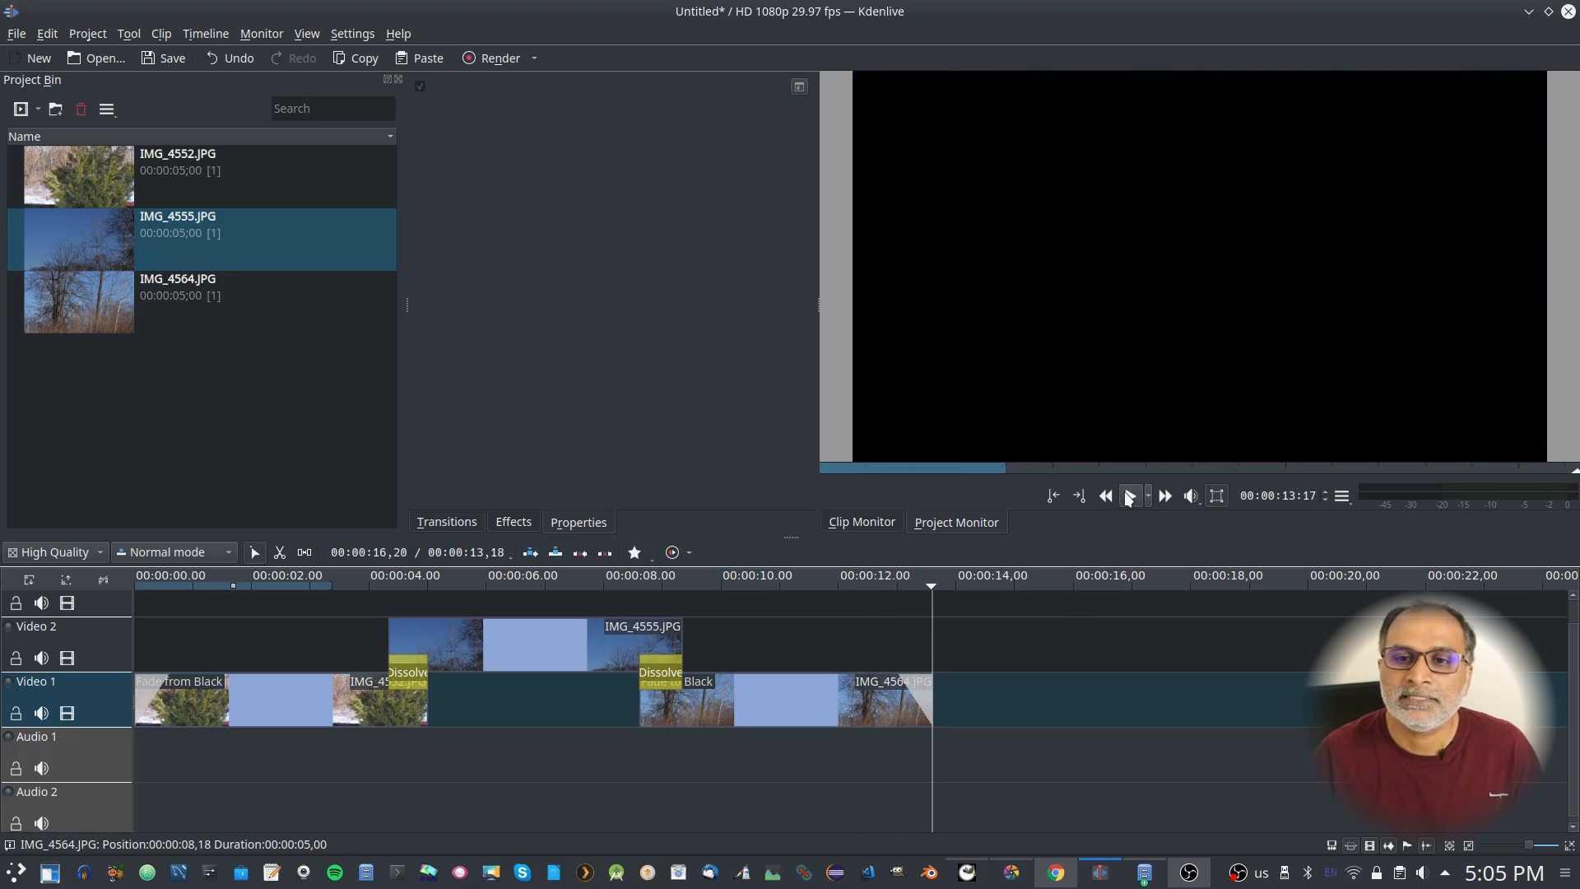